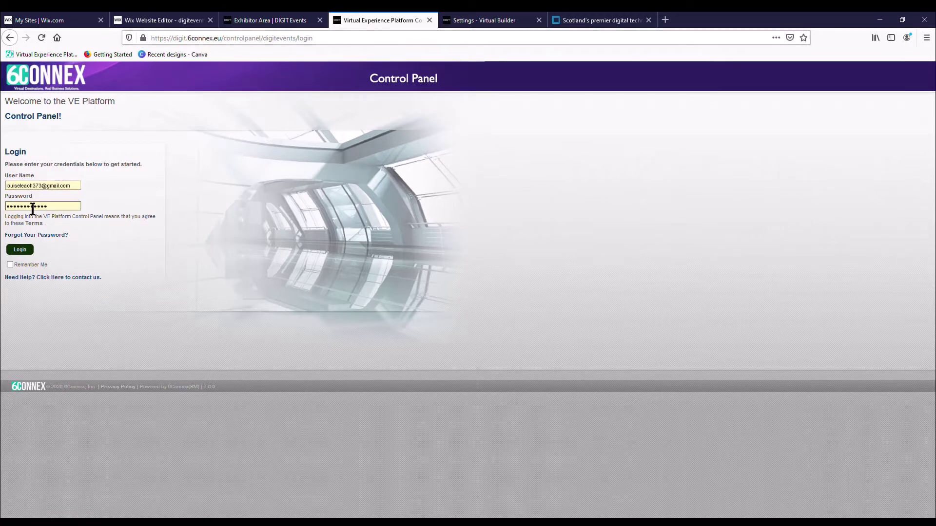
Log in to the 6Connex Control Panel with the account username and password
click(29, 250)
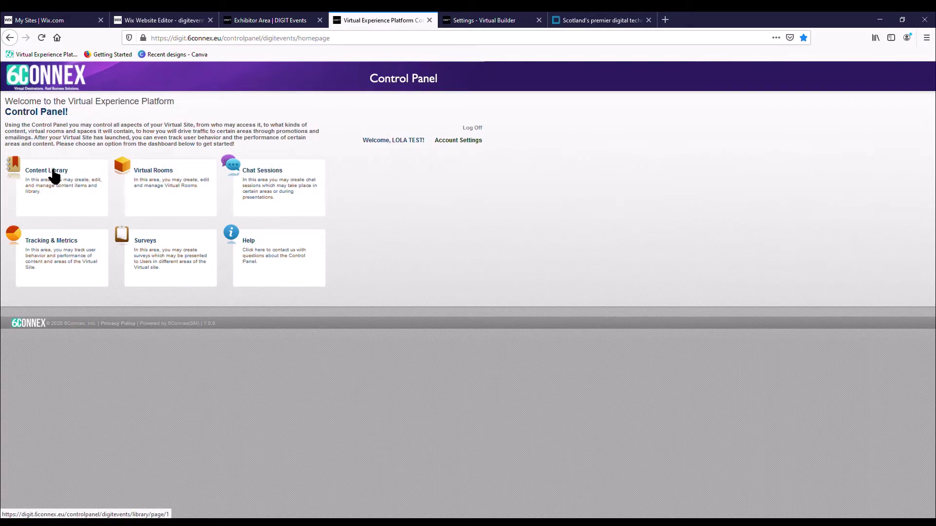
Go through the Content Library to open the LOLA room in Virtual Builder's Manage Room Elements
click(53, 171)
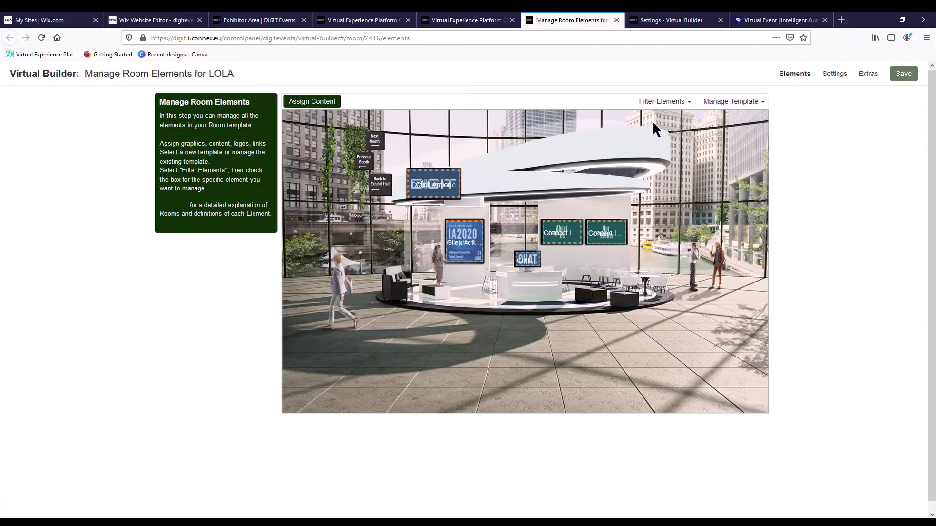
Change the LOLA room's template to BOOTH F2 and create the booth from it
click(735, 104)
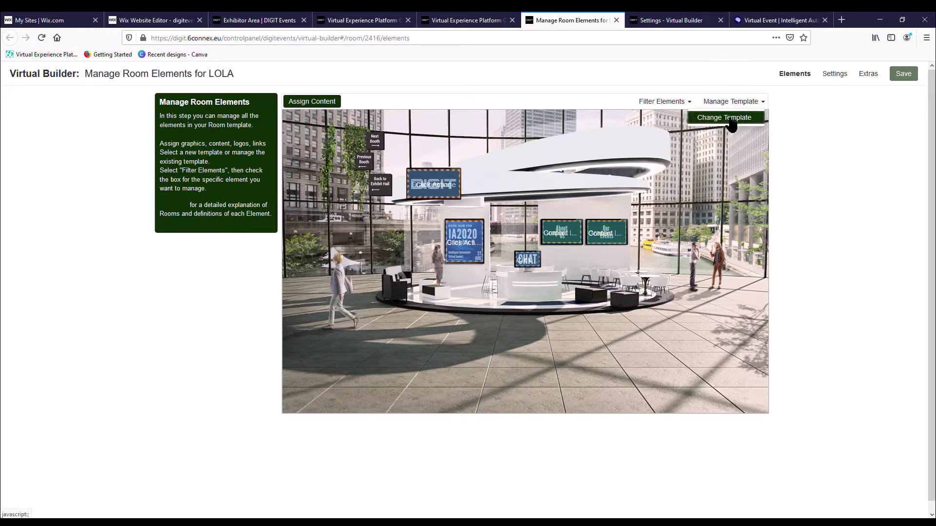
click(731, 122)
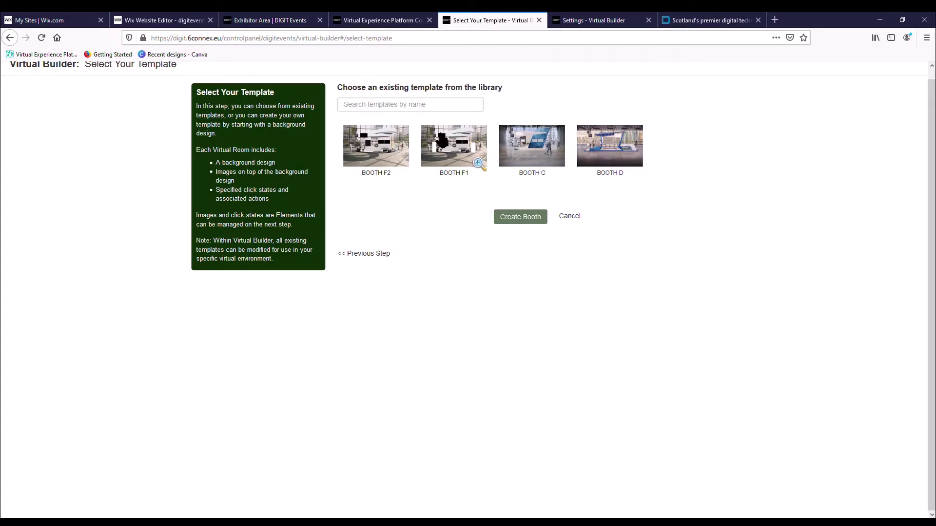
click(399, 165)
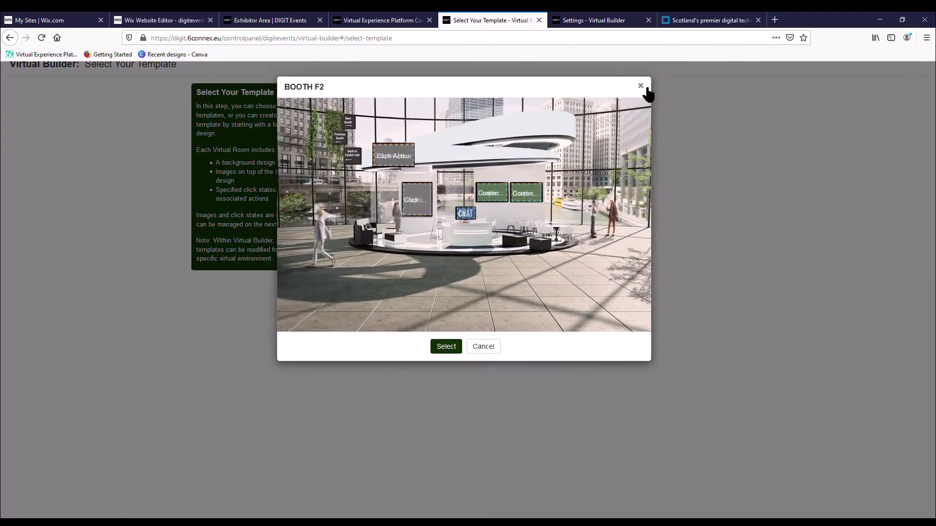
click(641, 87)
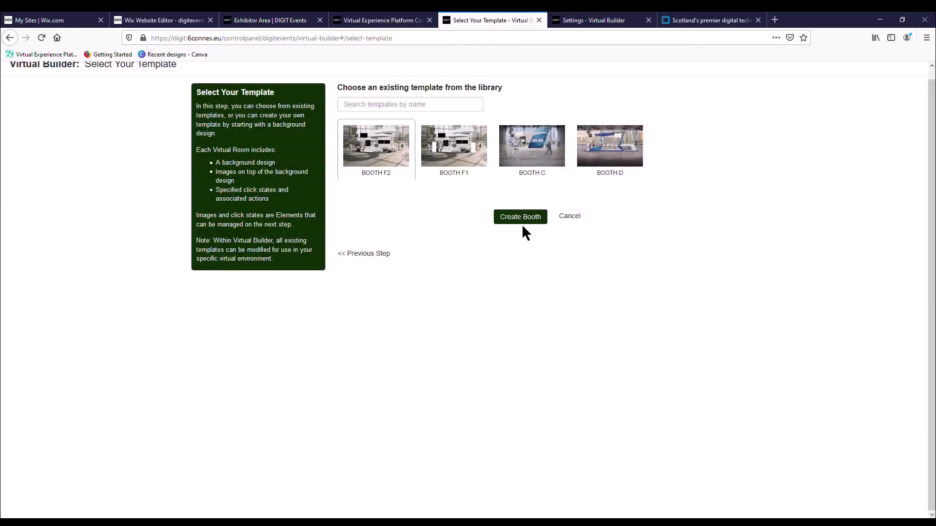
click(520, 216)
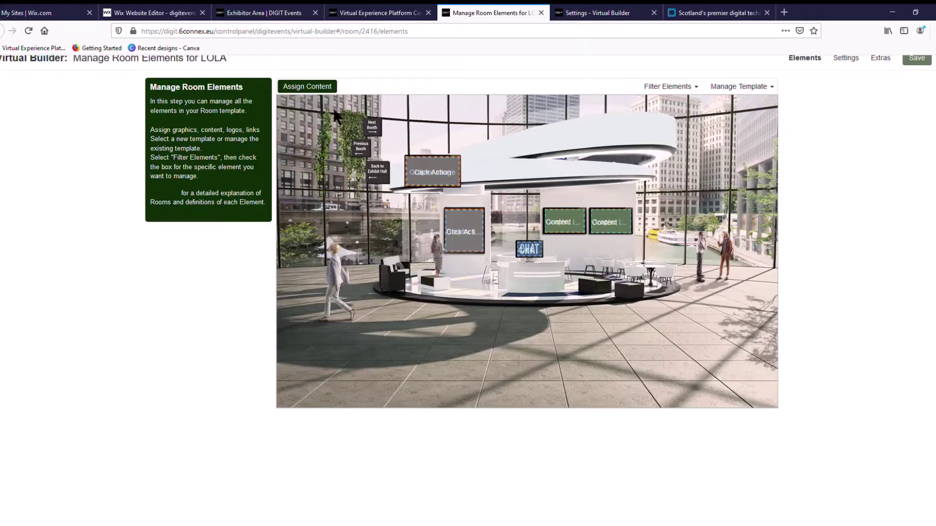
Upload the DIGIT logo as the upper panel's graphic, cropped to 183x101 pixels
click(429, 160)
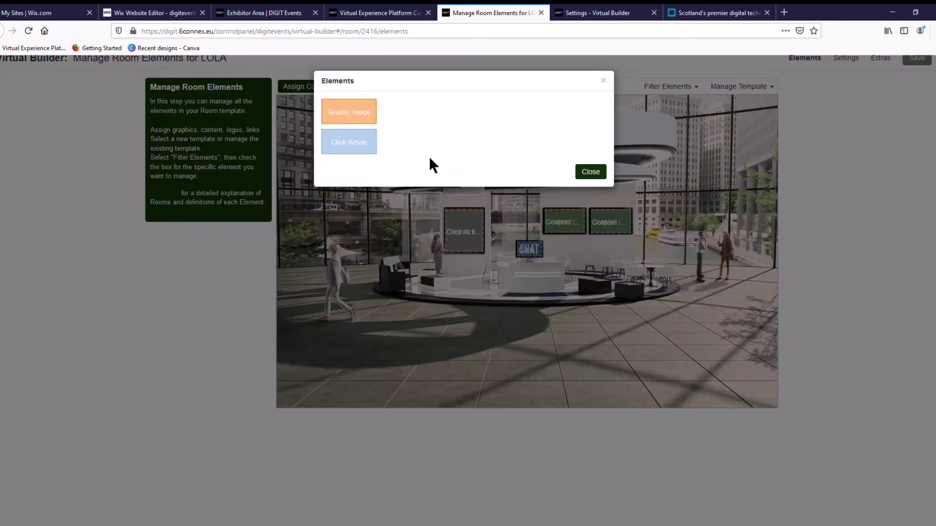
click(359, 113)
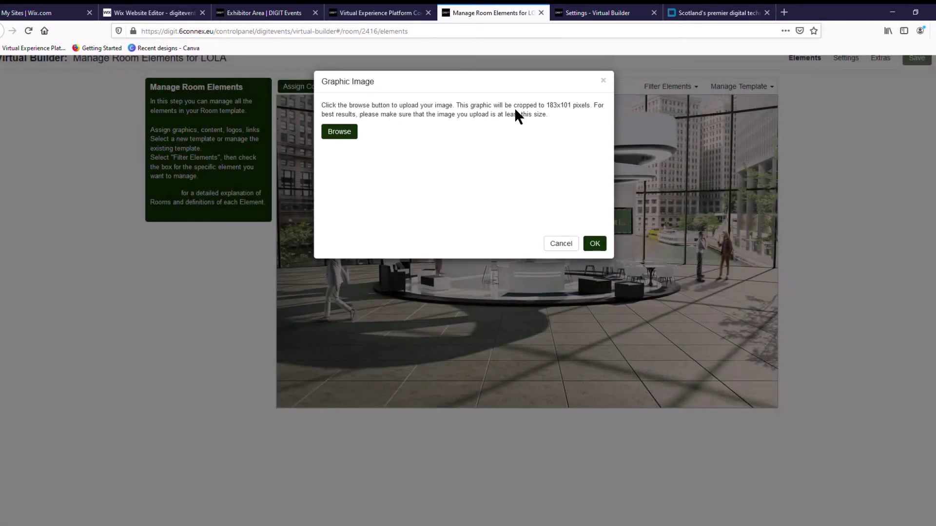
drag(546, 108, 597, 114)
click(347, 135)
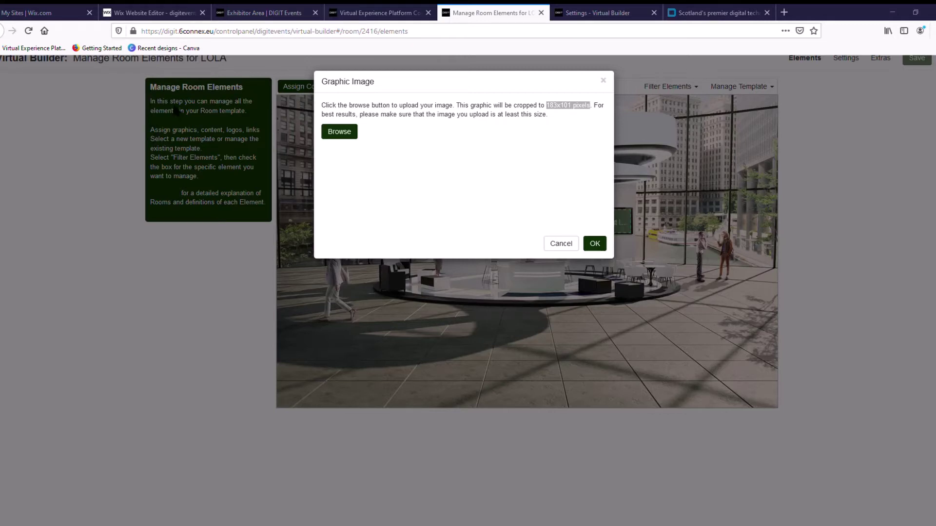
key(Return)
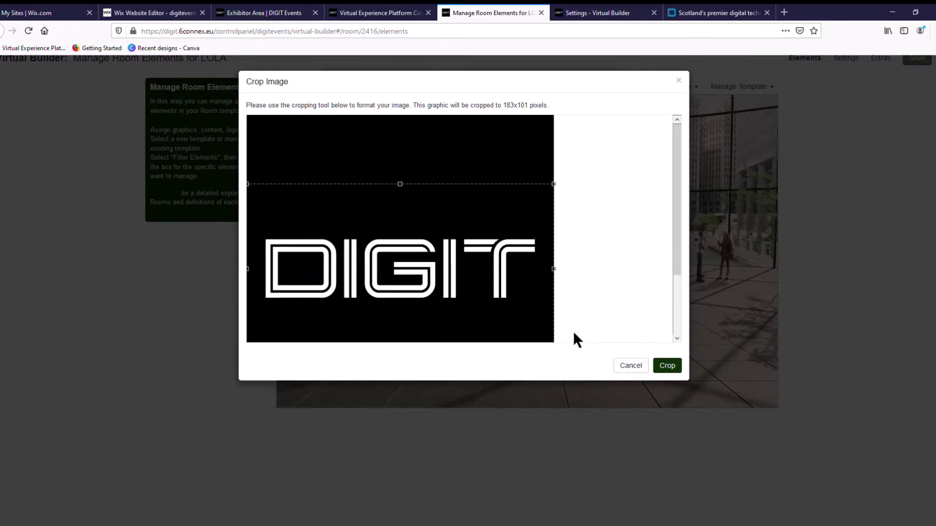
click(667, 366)
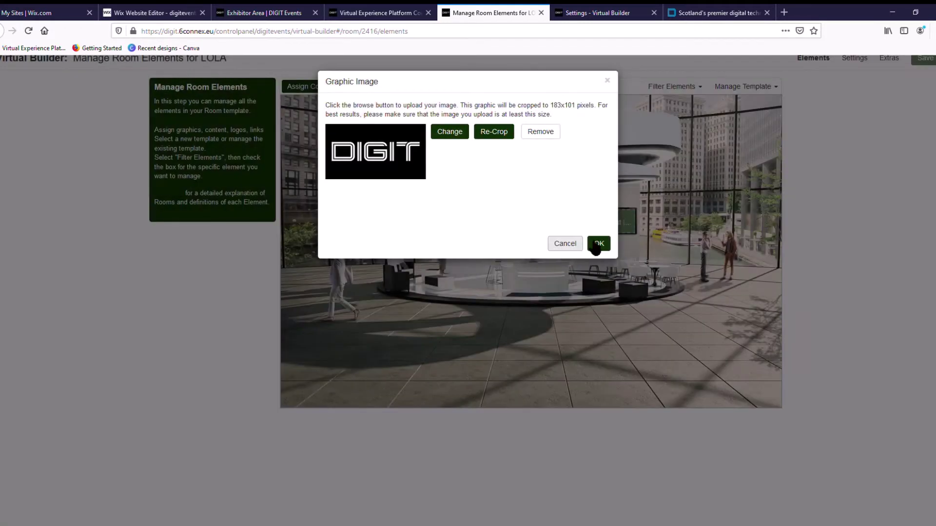
click(598, 244)
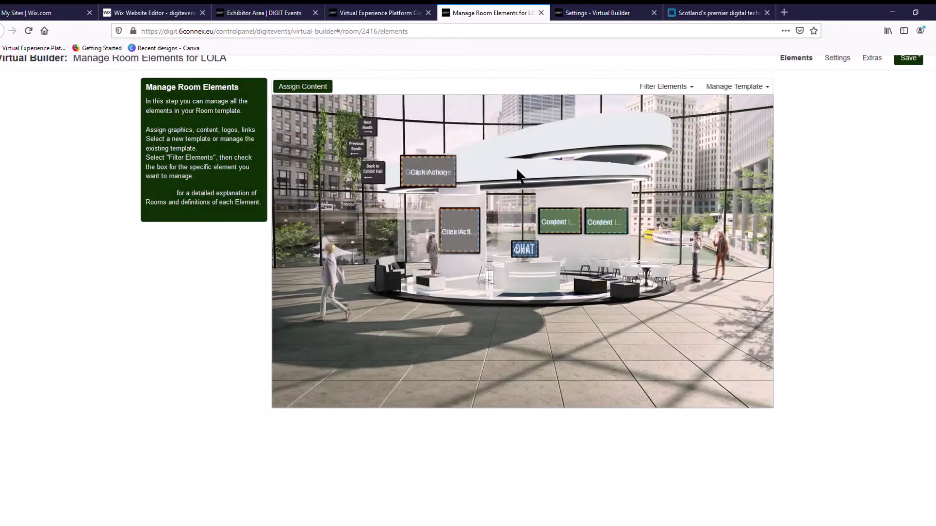
click(424, 169)
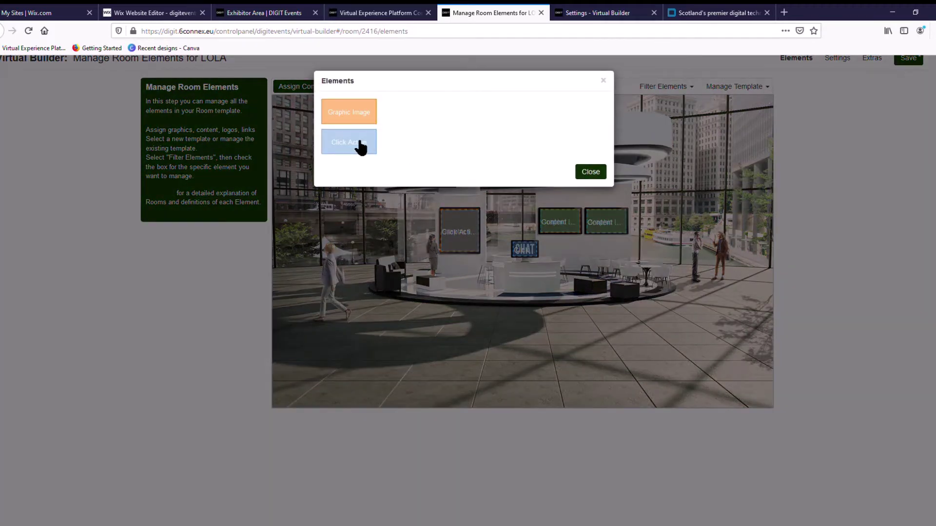
click(359, 146)
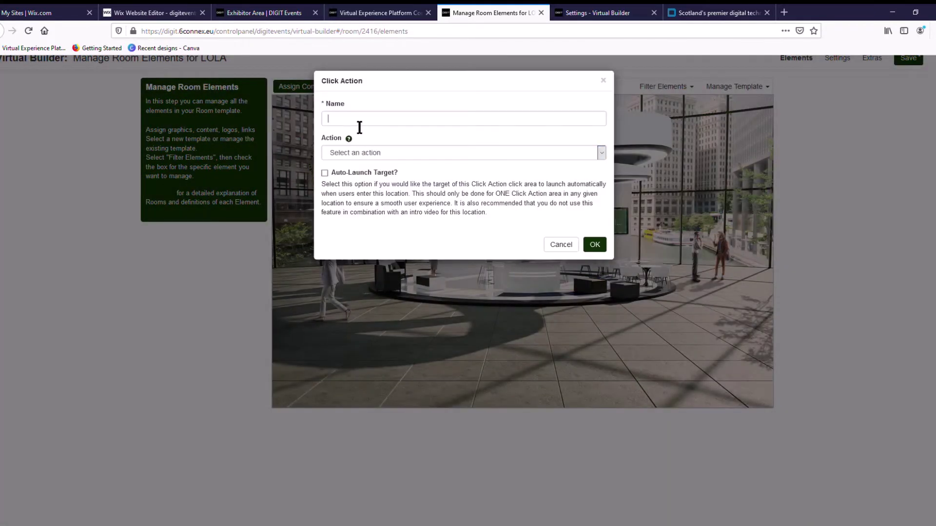
click(359, 126)
text(DIGIT)
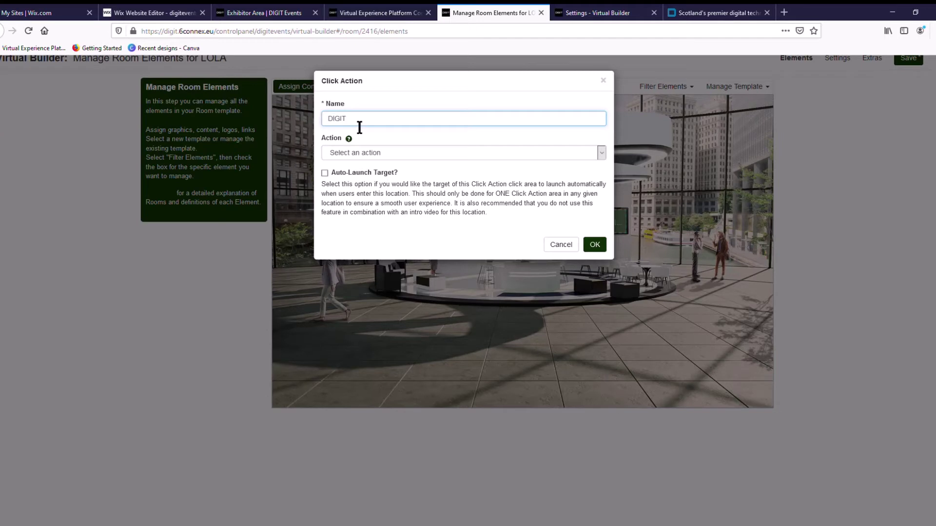
text( Website)
key(Tab)
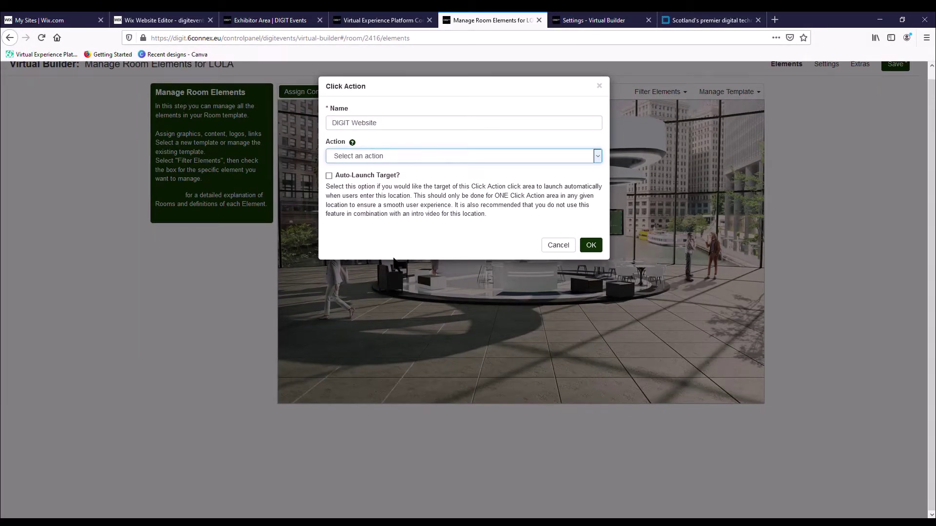
key(Down)
click(368, 191)
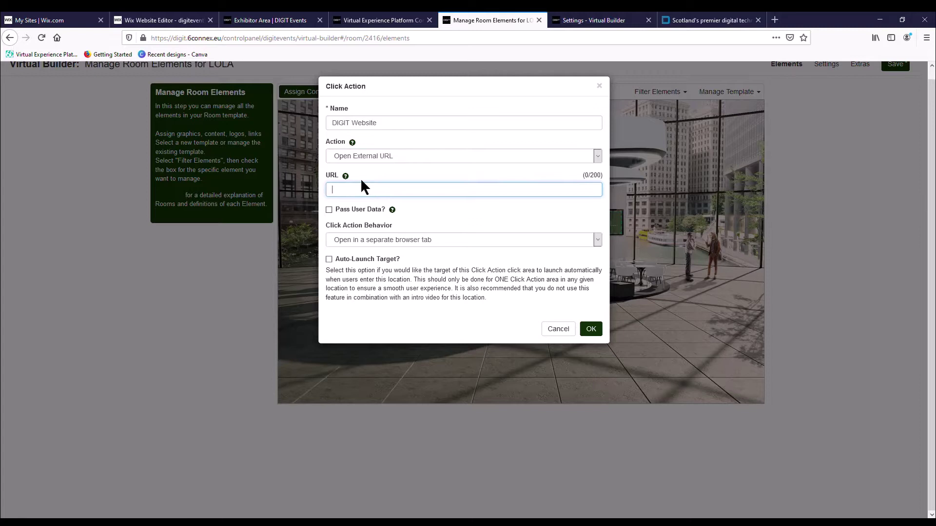
key(ctrl+v)
click(436, 213)
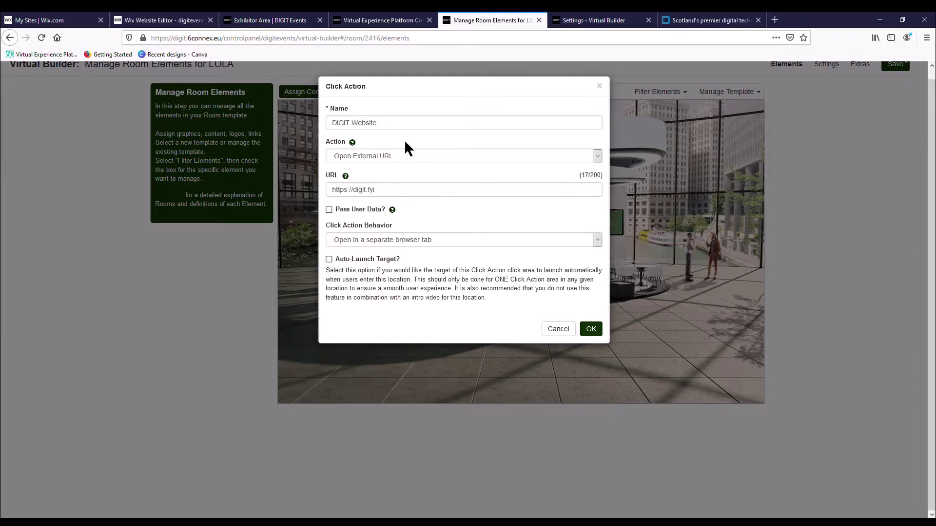
click(392, 242)
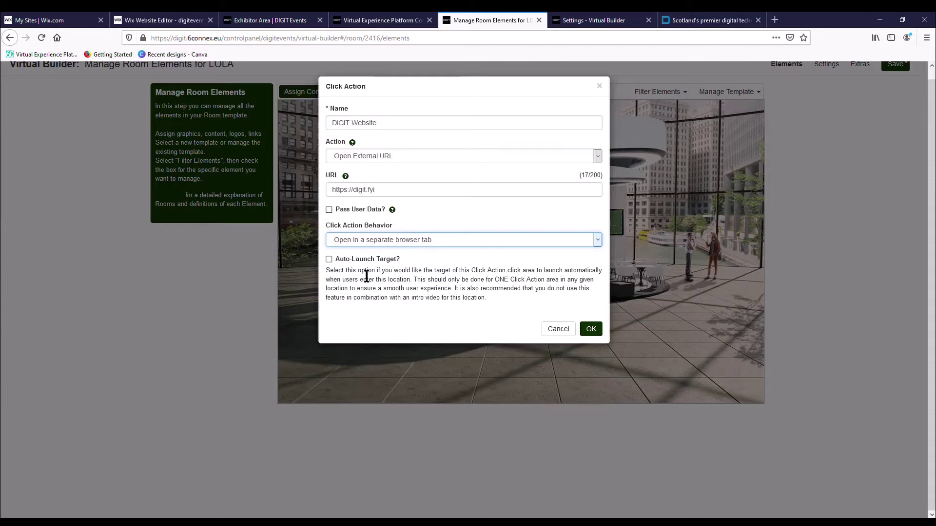
click(592, 329)
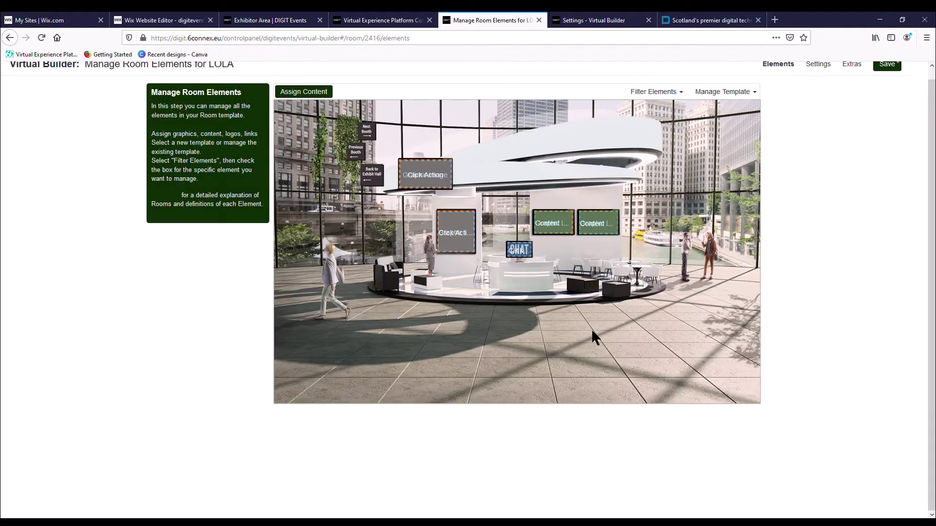
click(428, 172)
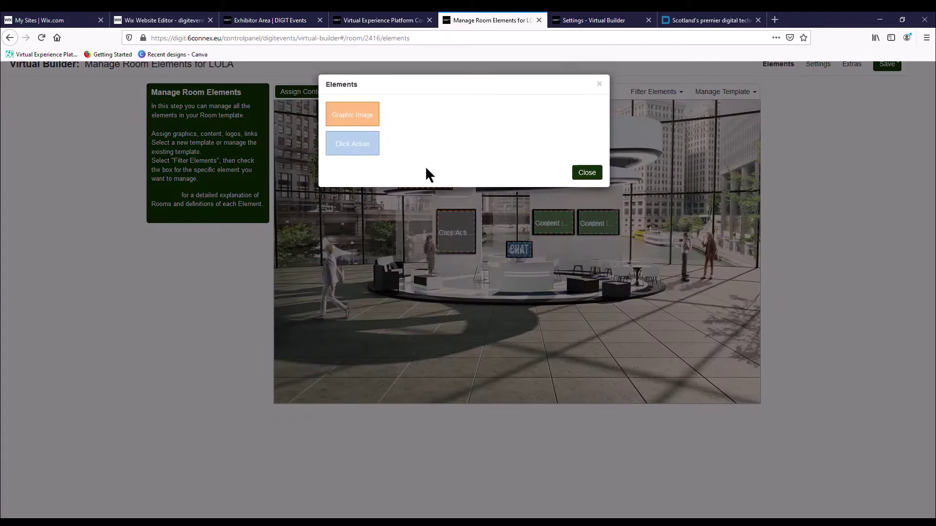
click(346, 110)
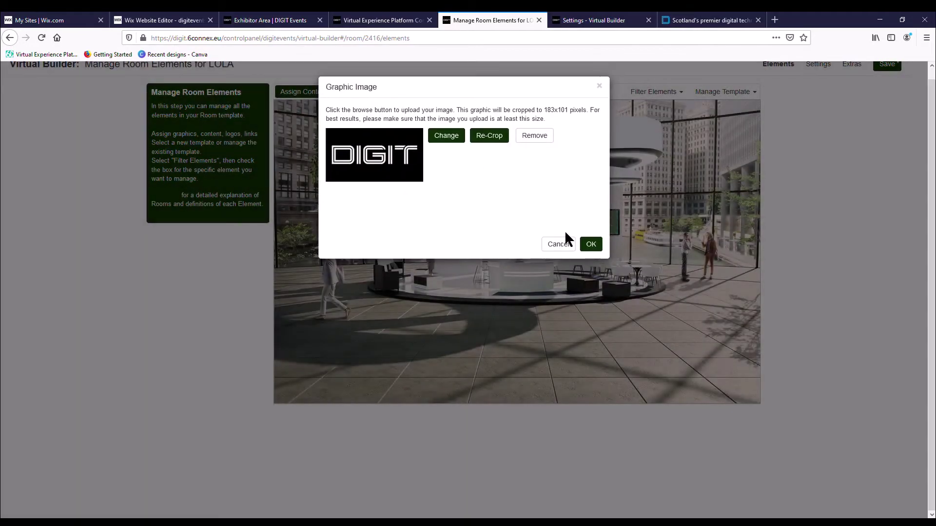
click(589, 245)
click(418, 172)
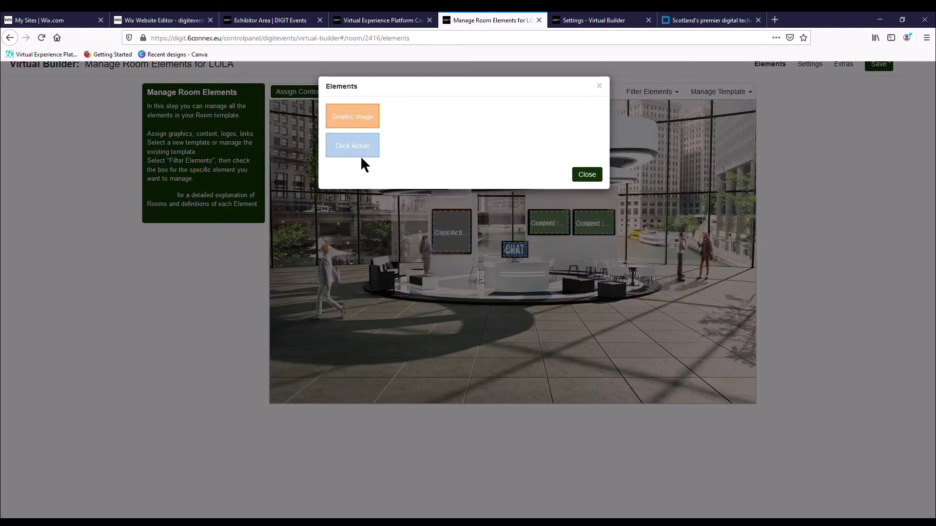
click(359, 155)
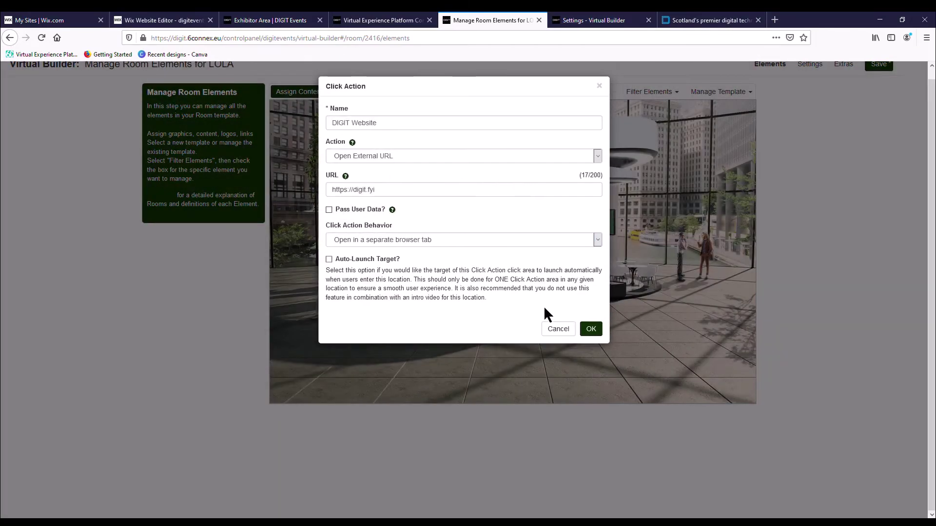
click(591, 329)
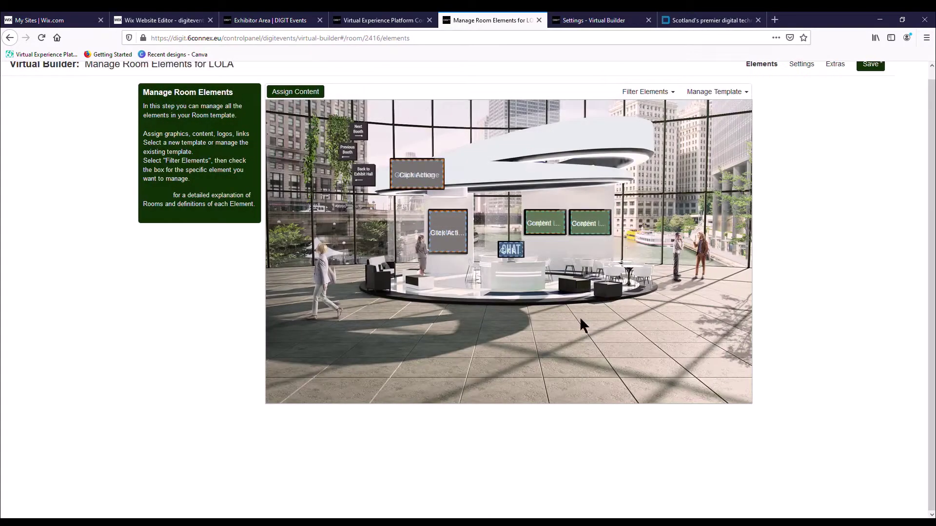
Apply the cropped 128x144 IA2020 summit image to another booth panel and begin its click action
click(457, 230)
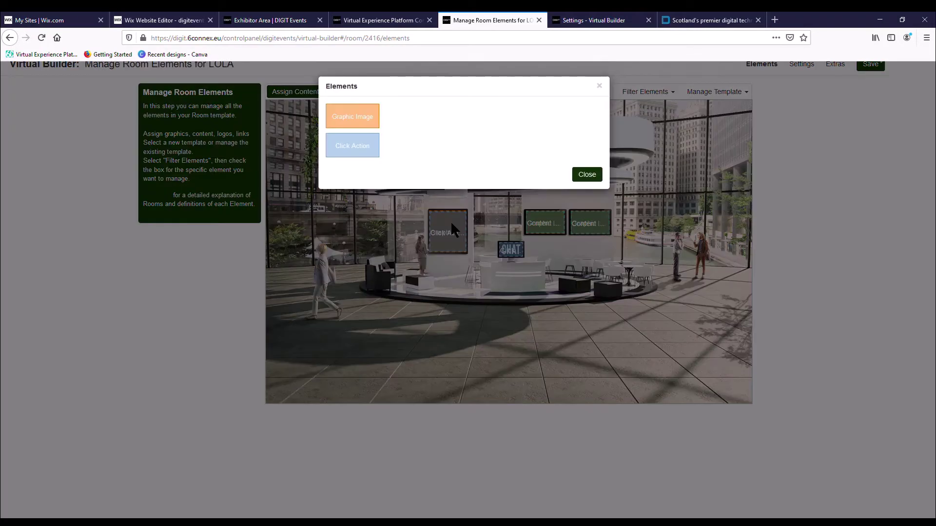
click(354, 117)
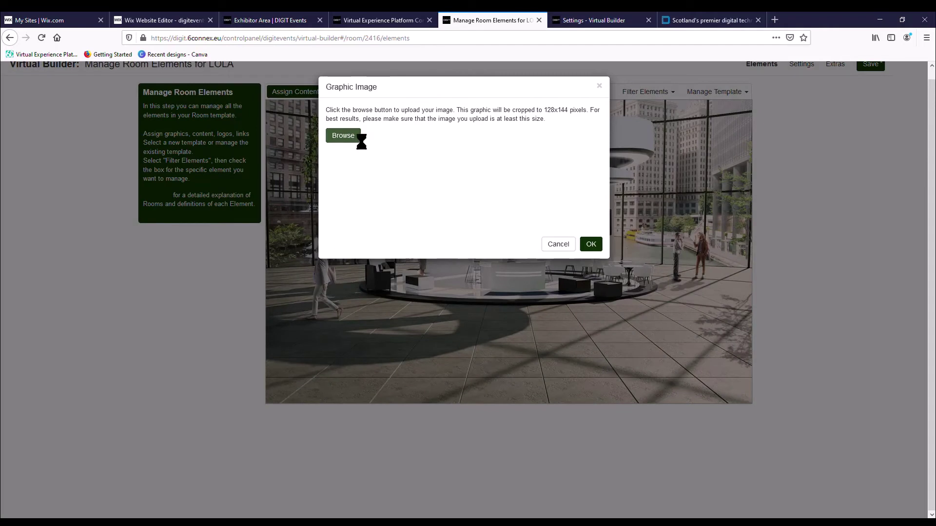
click(331, 139)
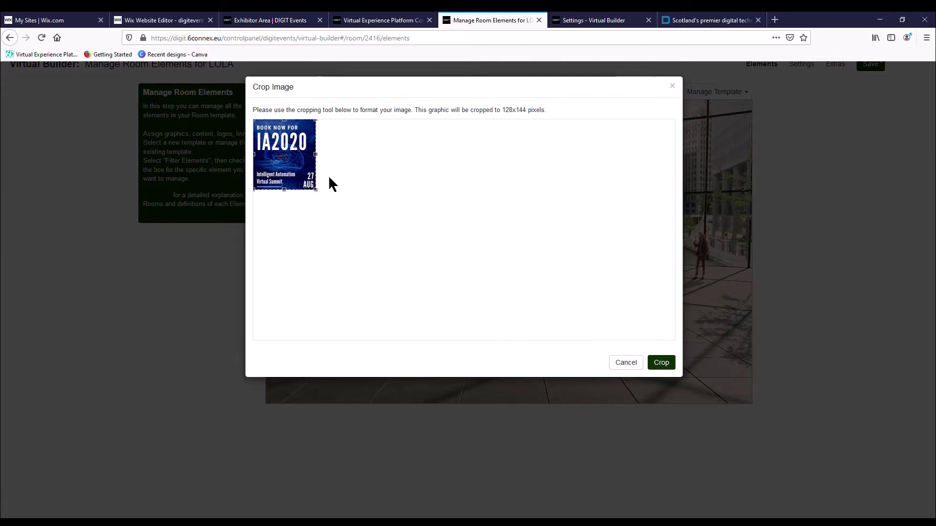
click(663, 366)
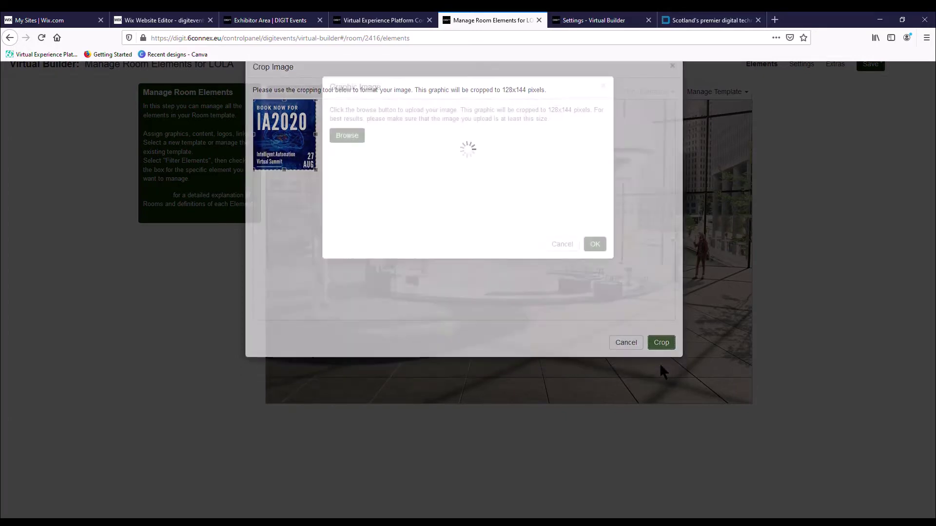
key(Return)
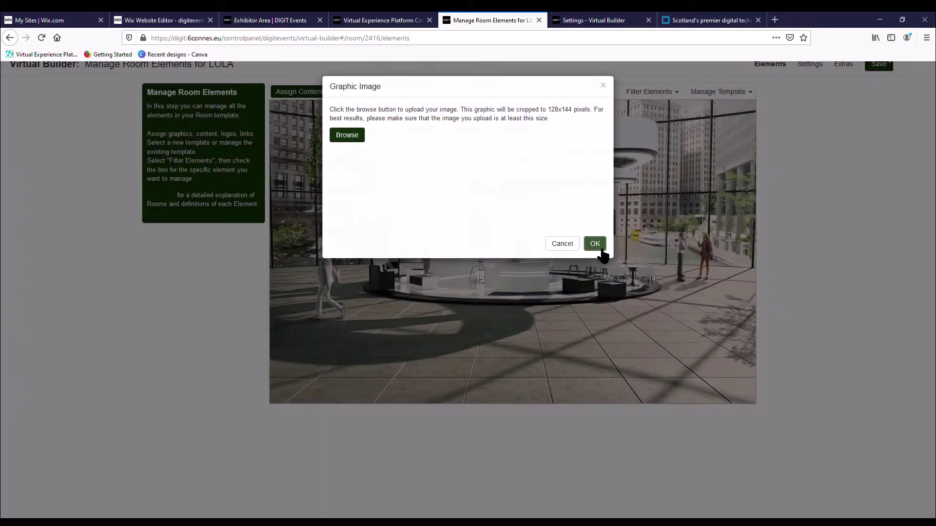
click(443, 229)
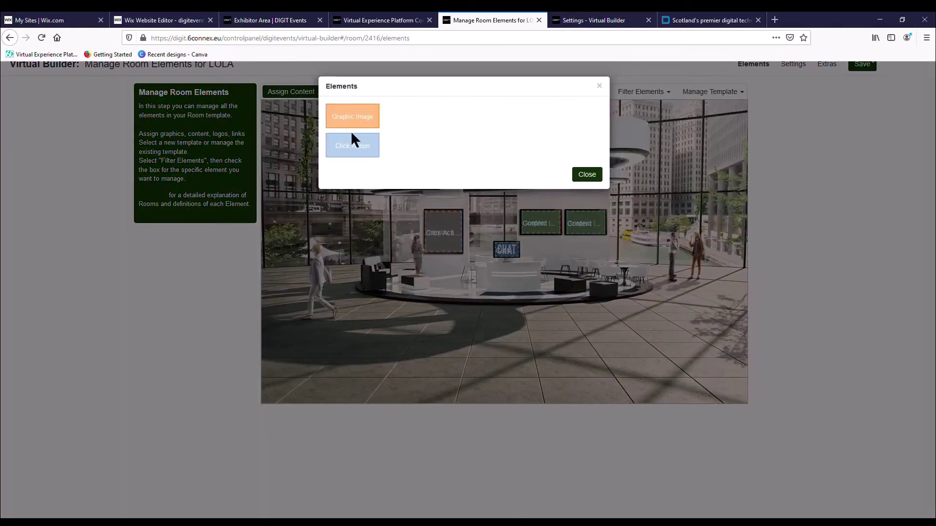
click(358, 145)
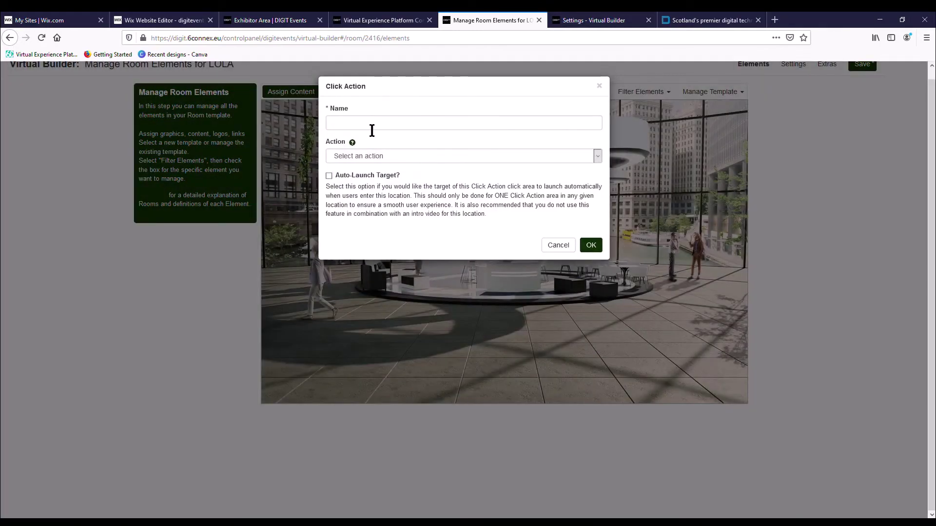
On the DIGIT events page in Firefox, follow the IA Summit link and copy its automatesummit.com address
click(372, 126)
click(702, 20)
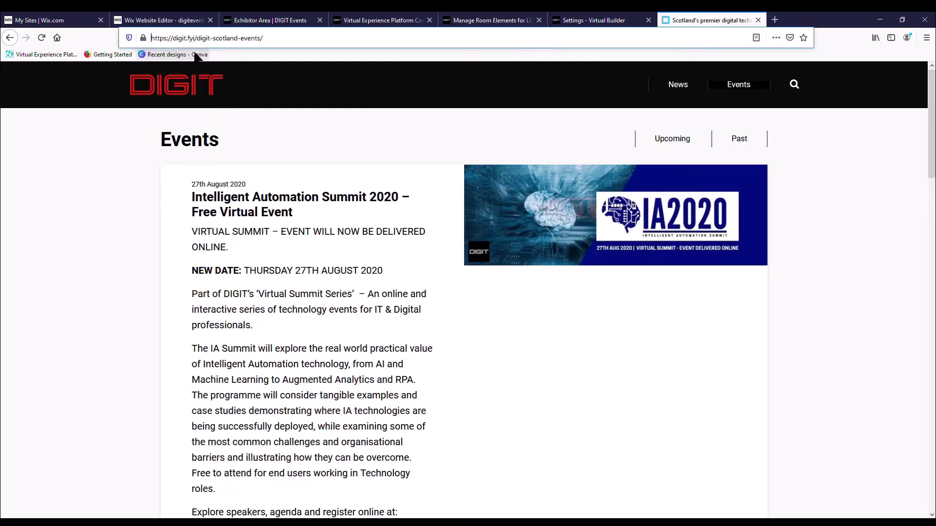
click(271, 39)
scroll(359, 334, down, 5)
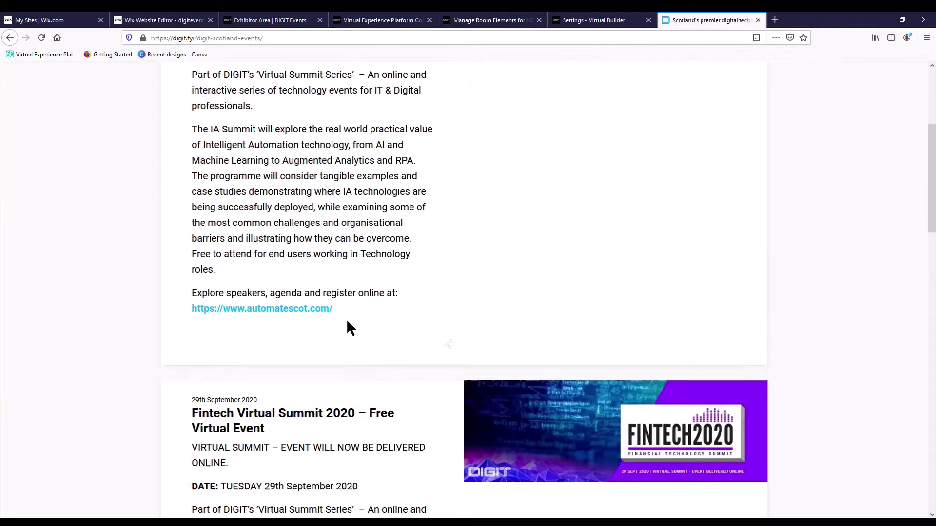
scroll(350, 327, down, 3)
click(288, 180)
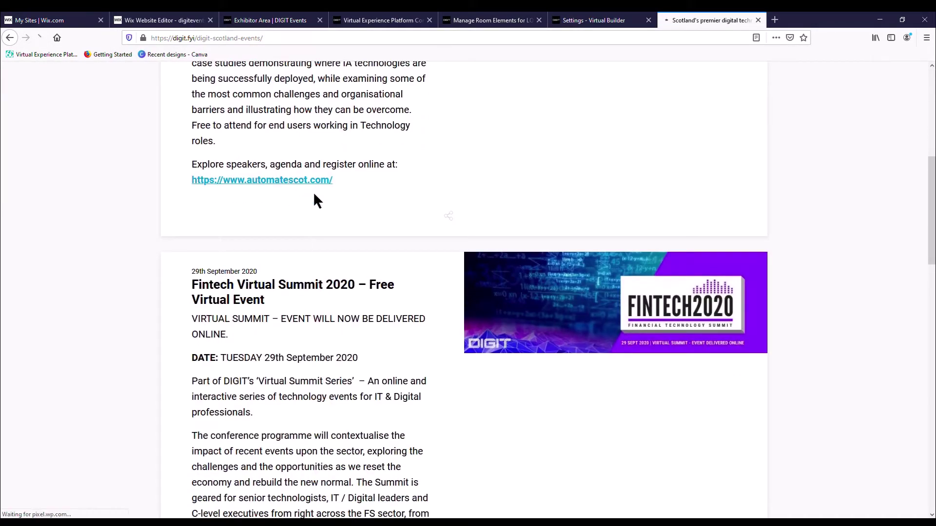
click(263, 39)
key(ctrl+c)
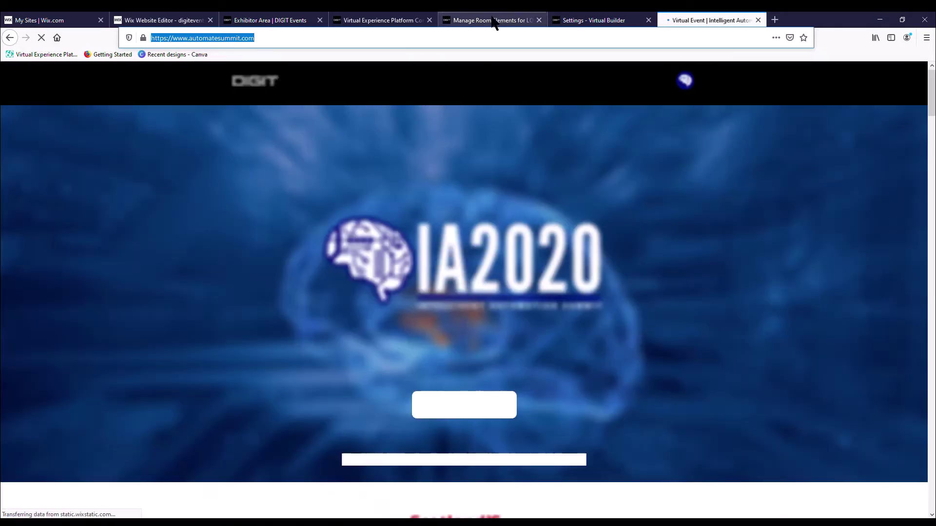
click(482, 21)
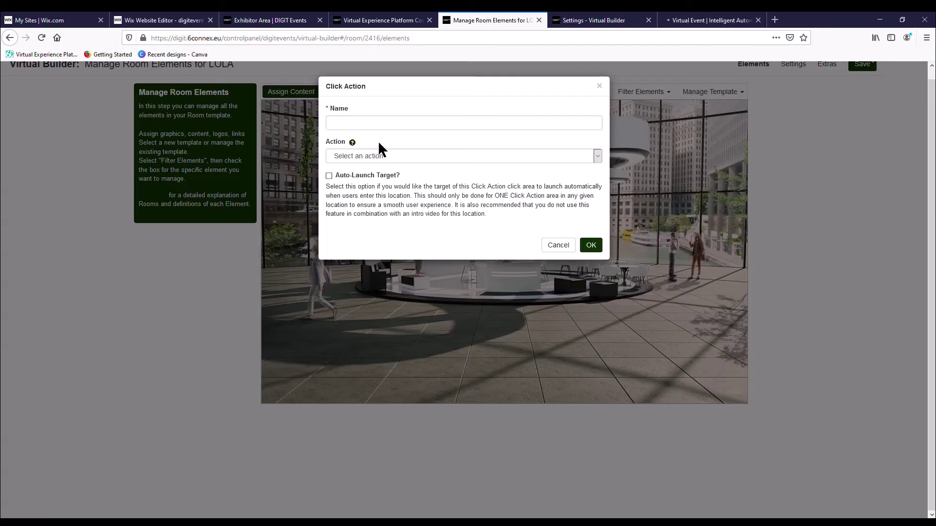
click(364, 126)
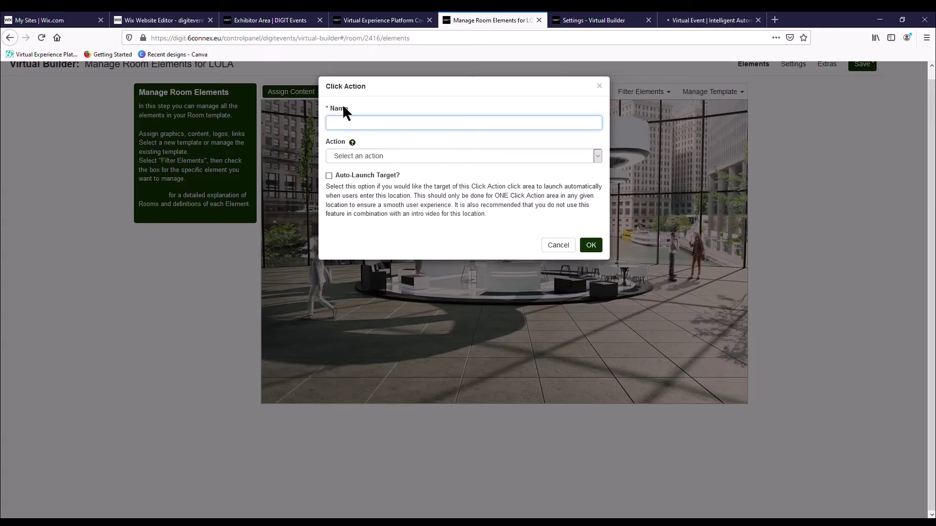
text(IA2020 Booking)
key(Tab)
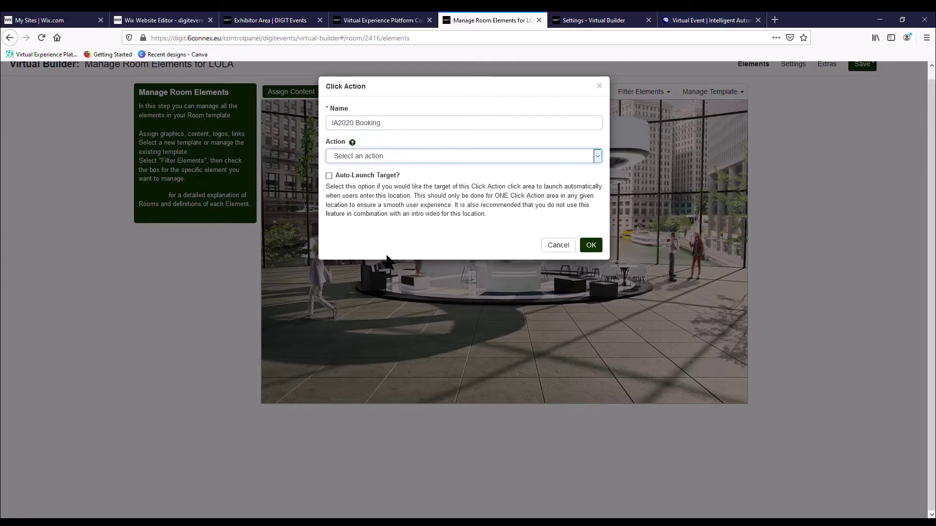
key(Down)
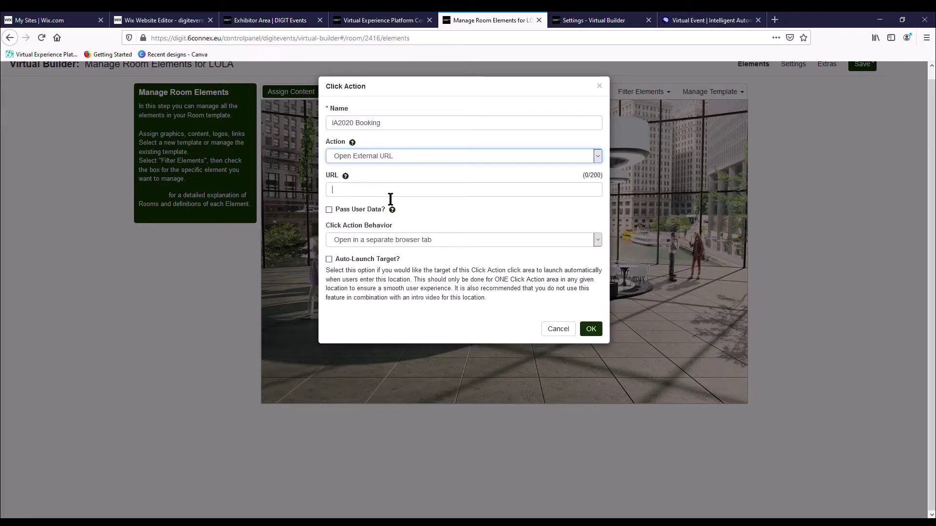
click(389, 191)
key(ctrl+v)
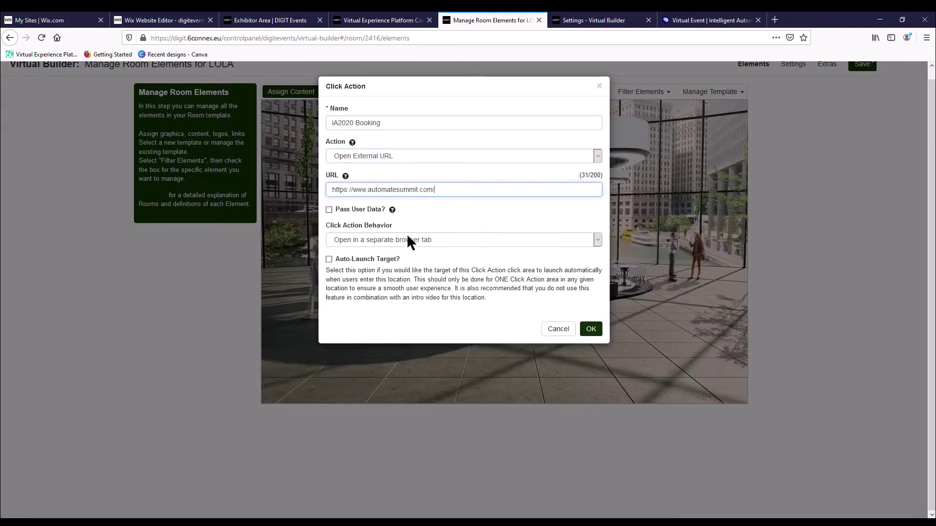
Make the link open in an iFrame 800 wide and 900 high
click(407, 237)
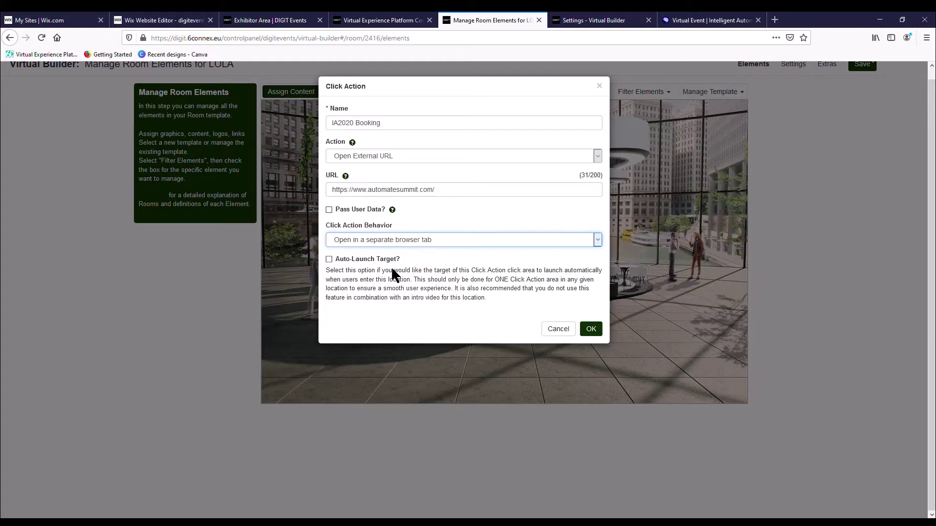
key(Down)
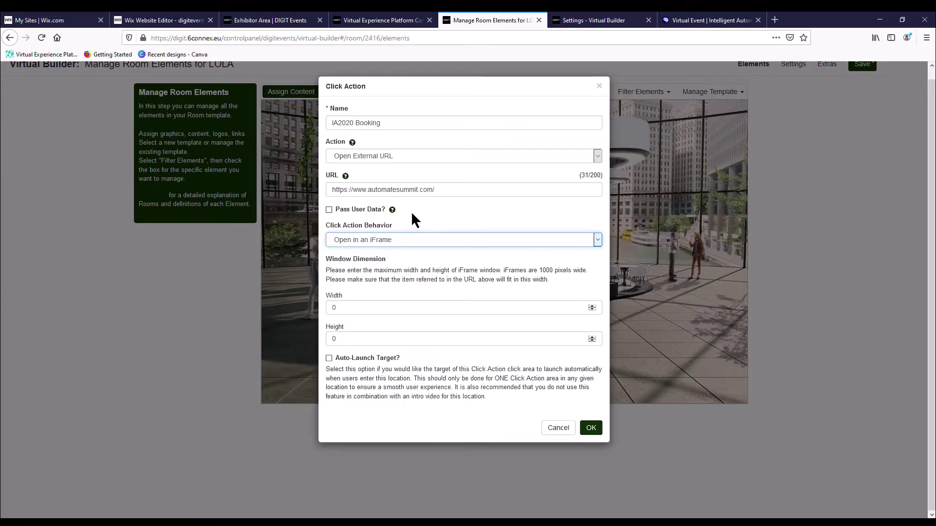
key(Tab)
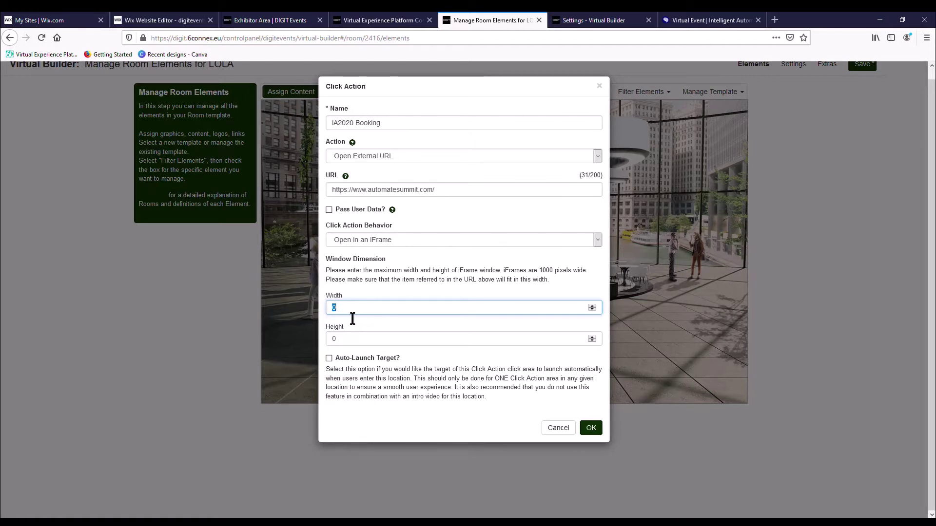
text(800)
key(Tab)
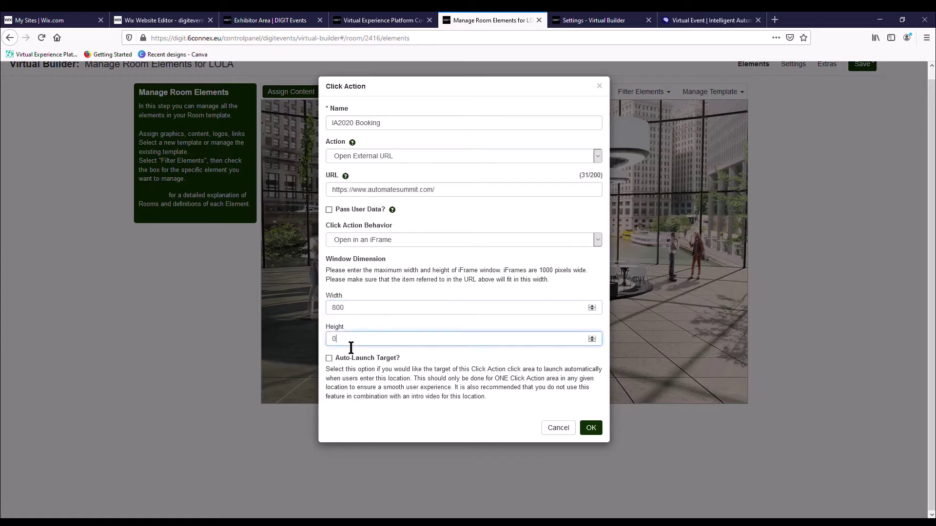
text(900)
click(374, 293)
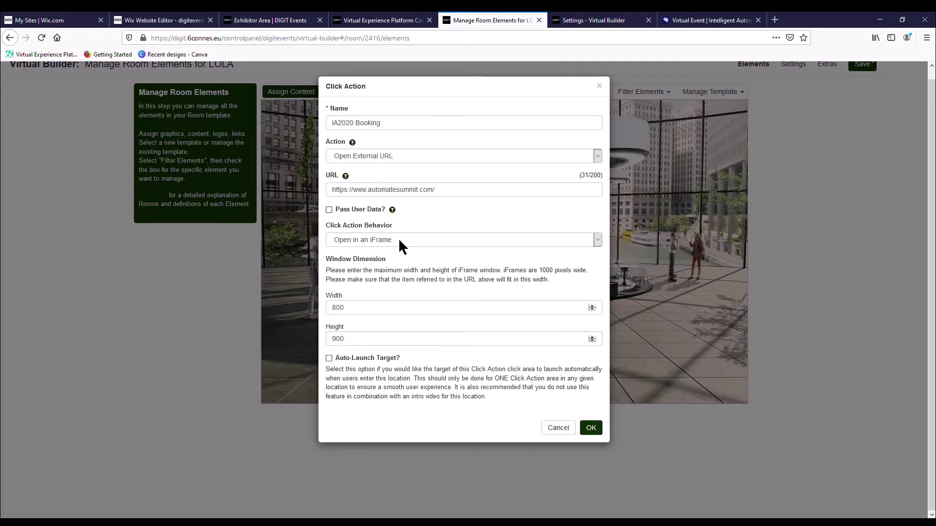
Save the IA2020 Booking action and give another panel the About Us graphic cropped to 135x81
click(597, 434)
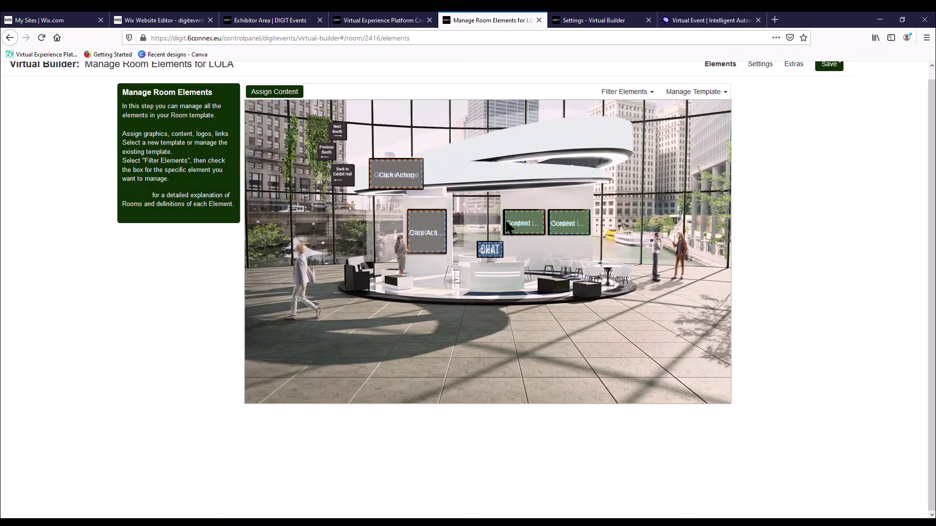
click(539, 223)
click(341, 116)
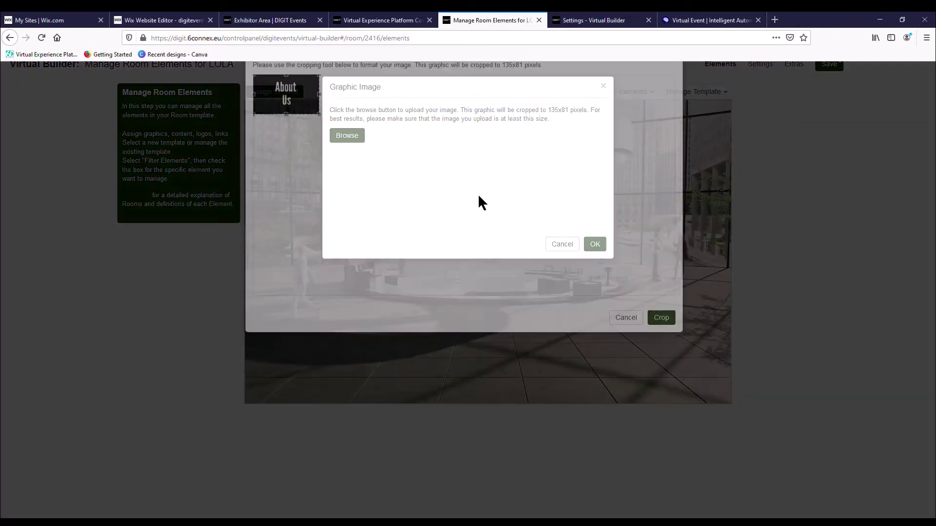
click(661, 361)
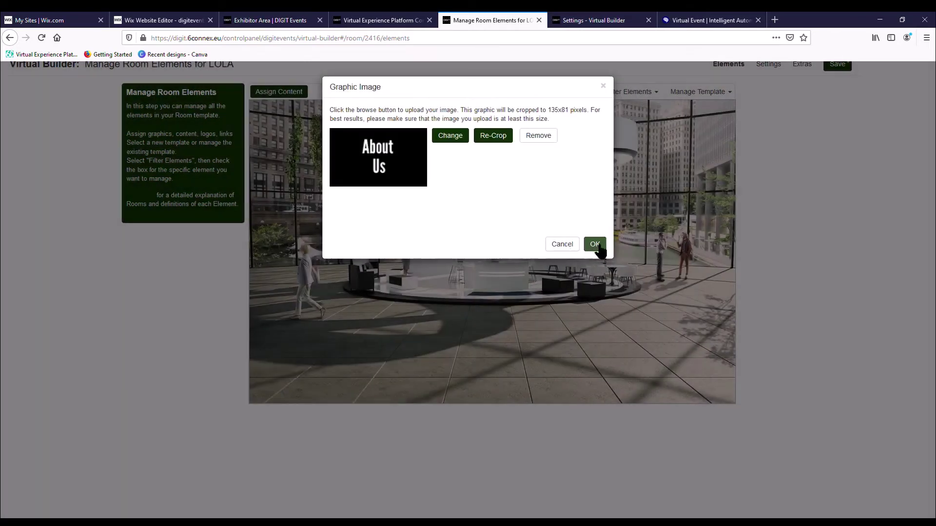
click(595, 245)
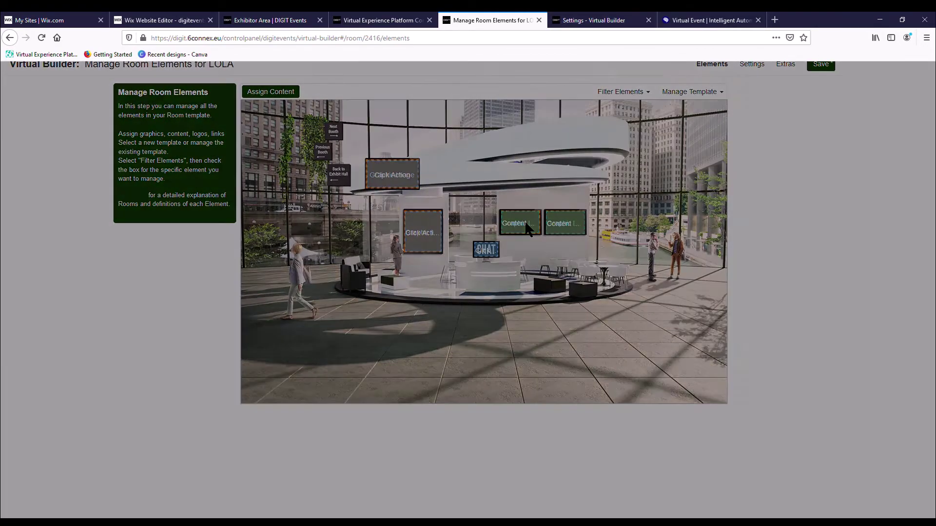
Start a content window named 'About Us' on a Content panel
click(529, 229)
click(381, 146)
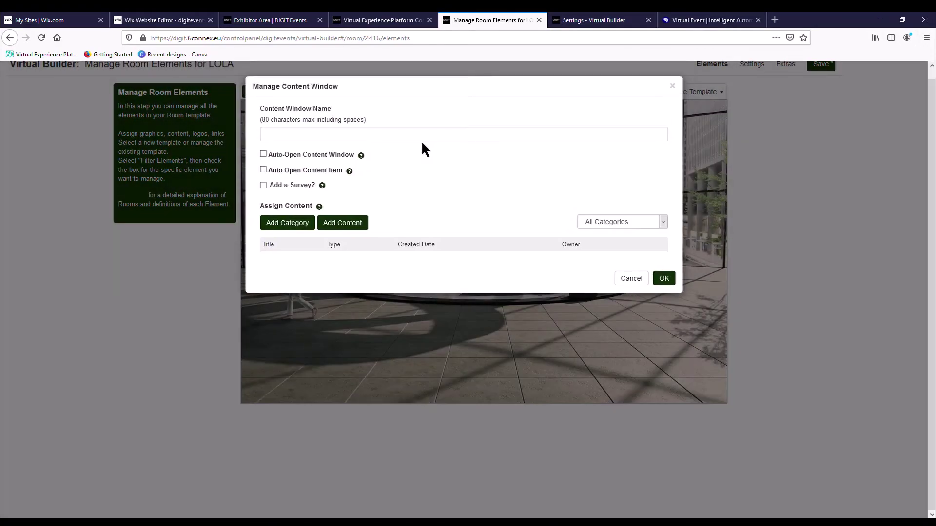
click(347, 128)
text(A)
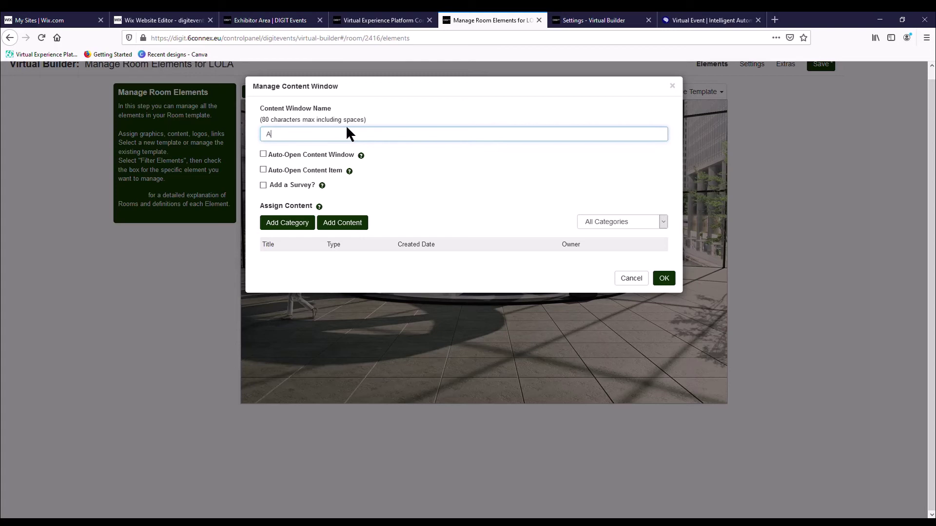
text(bout Us)
click(383, 148)
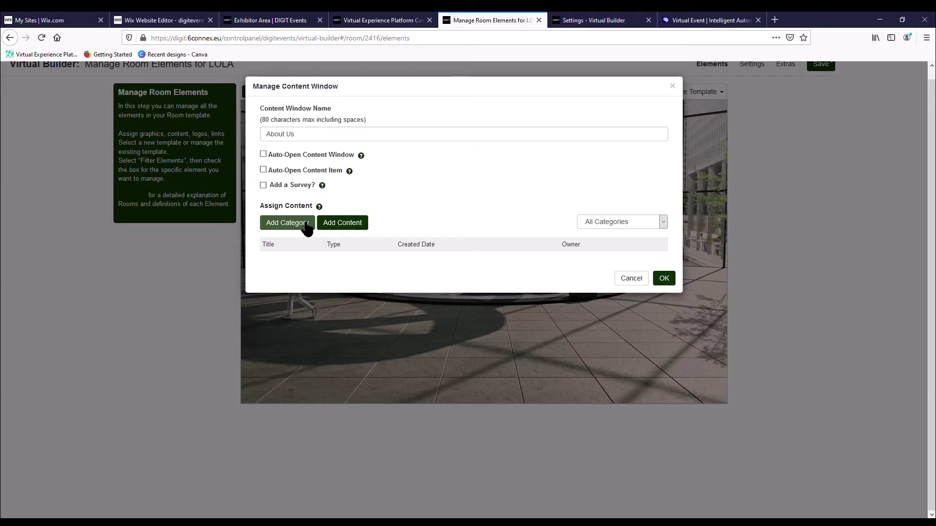
Create an 'About Us' content category and start adding content from a category
key(Escape)
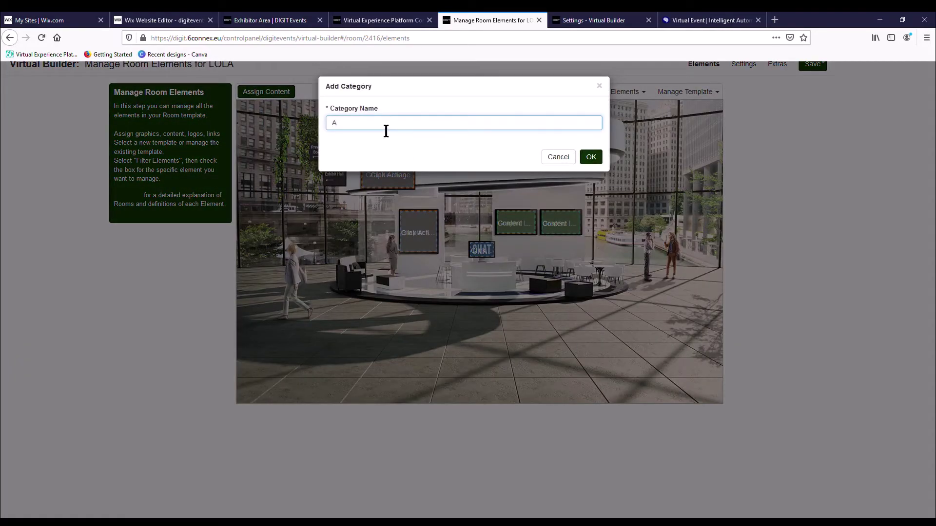
text(bout Us)
click(592, 159)
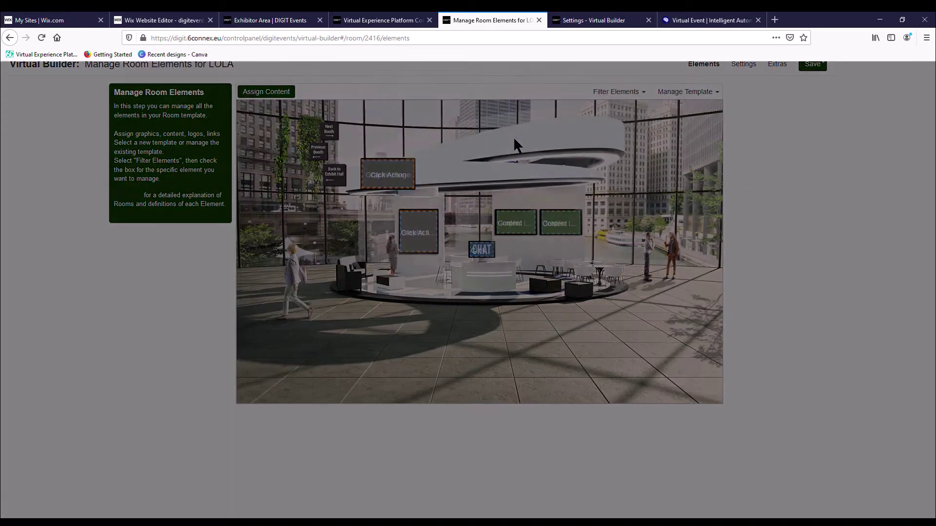
click(423, 224)
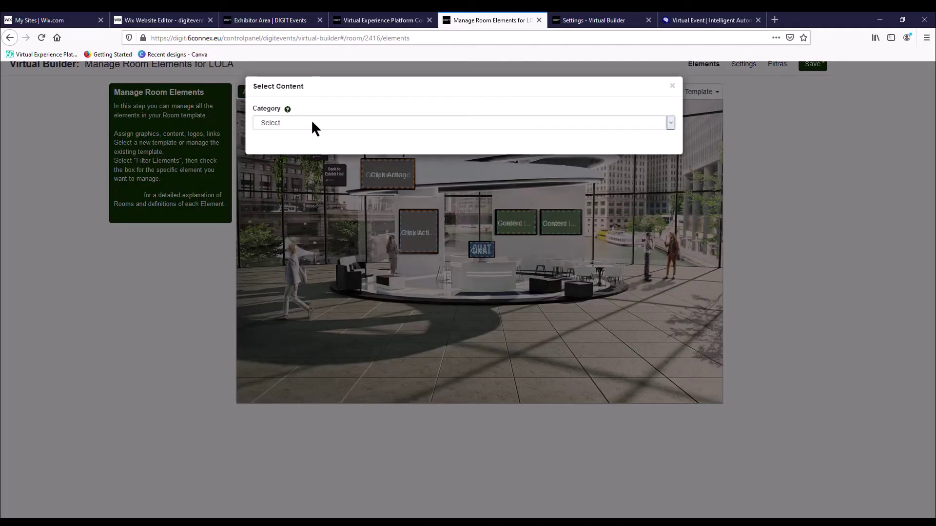
click(303, 147)
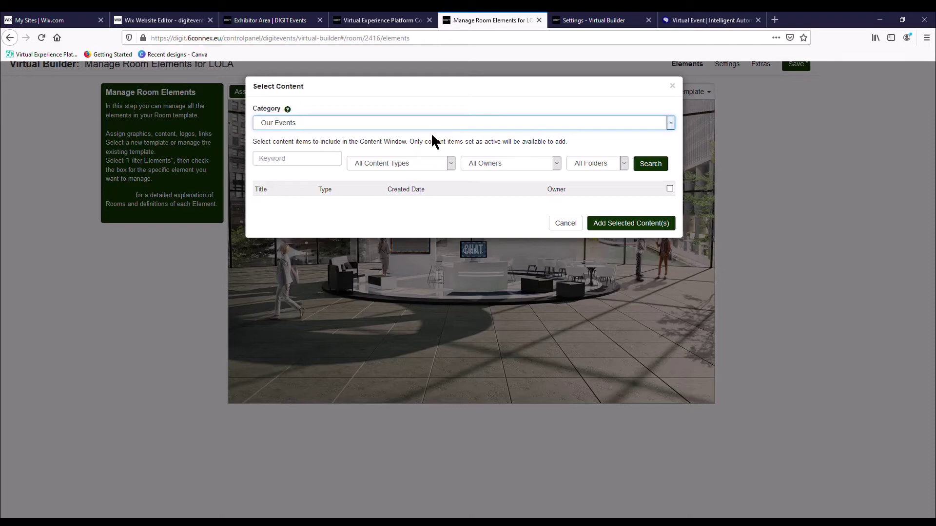
Confirm the Manage Content Window settings and return to the LOLA booth scene
click(673, 86)
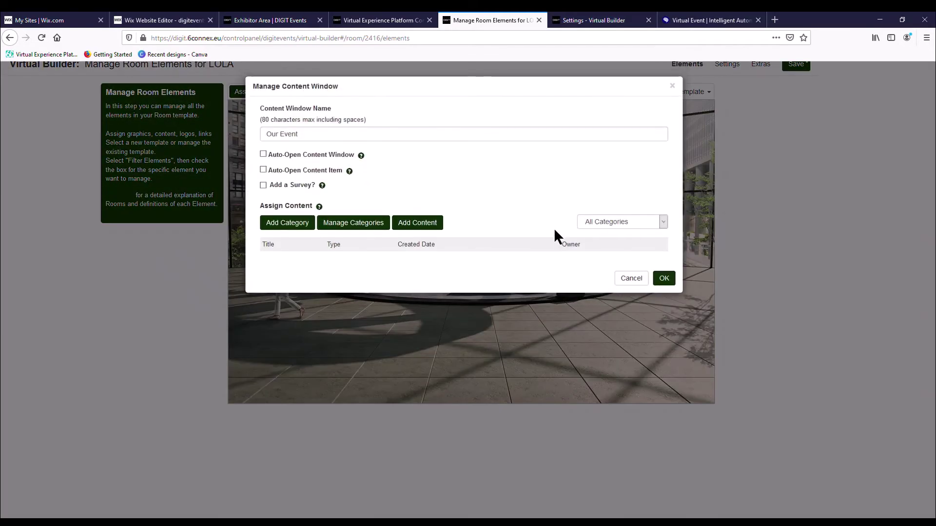
click(664, 279)
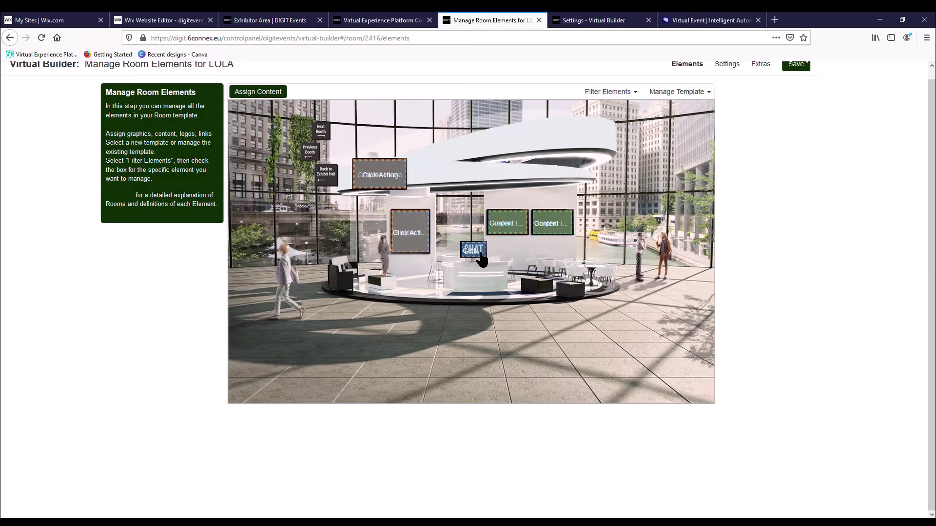
scroll(739, 102, up, 1)
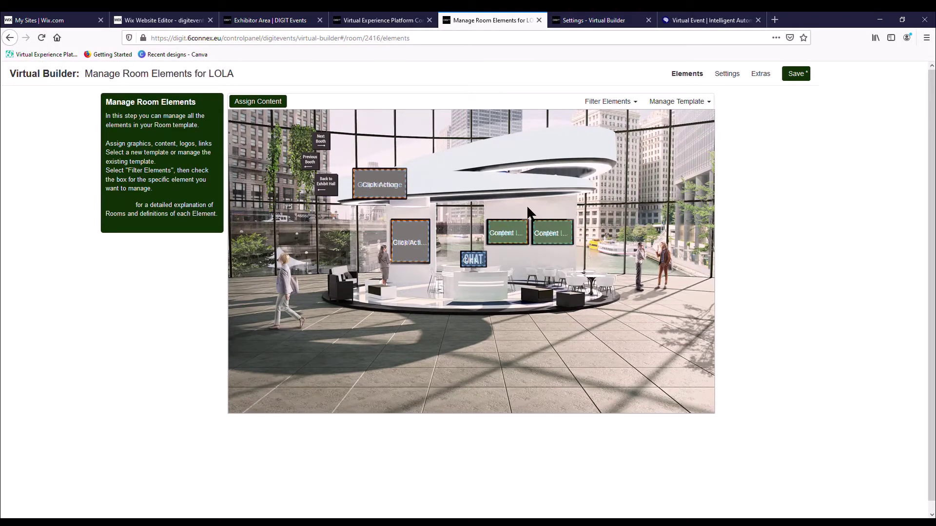
Save the booth's element changes and bring up the room's public chats list
click(797, 74)
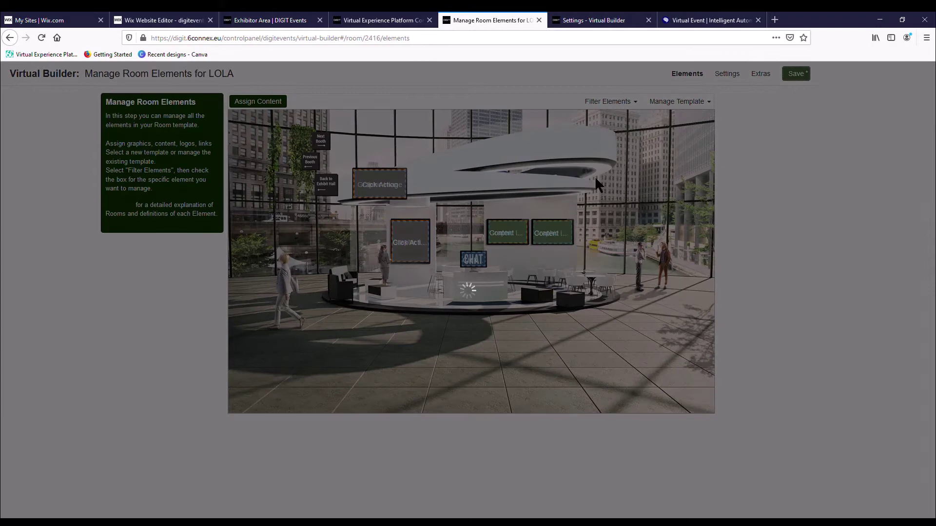
click(536, 144)
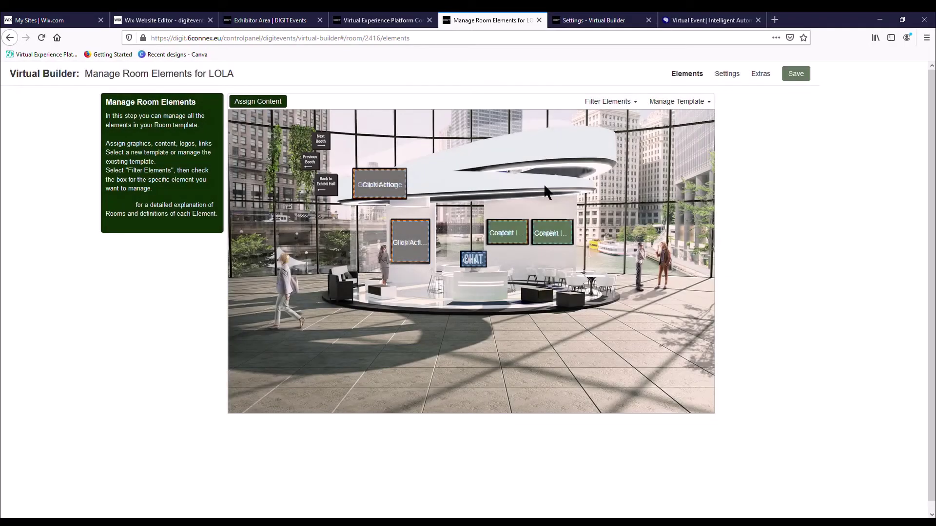
click(761, 74)
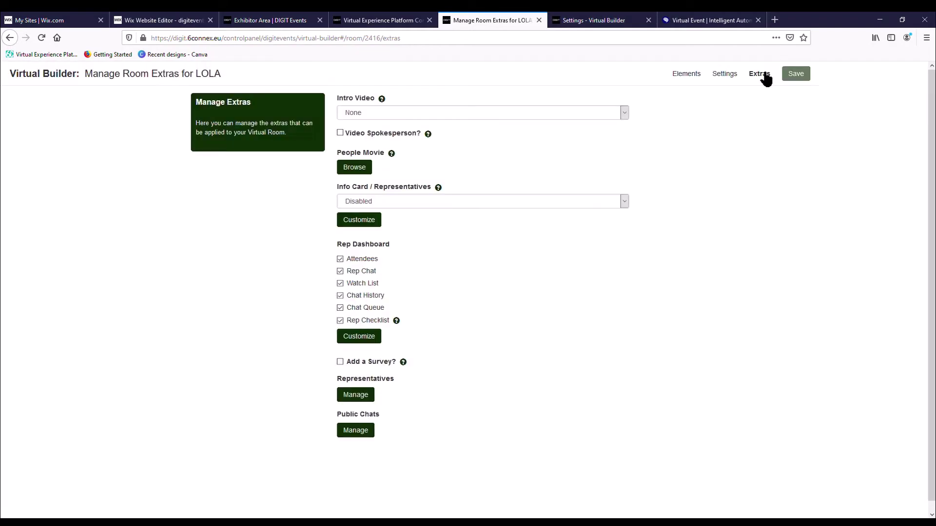
click(356, 431)
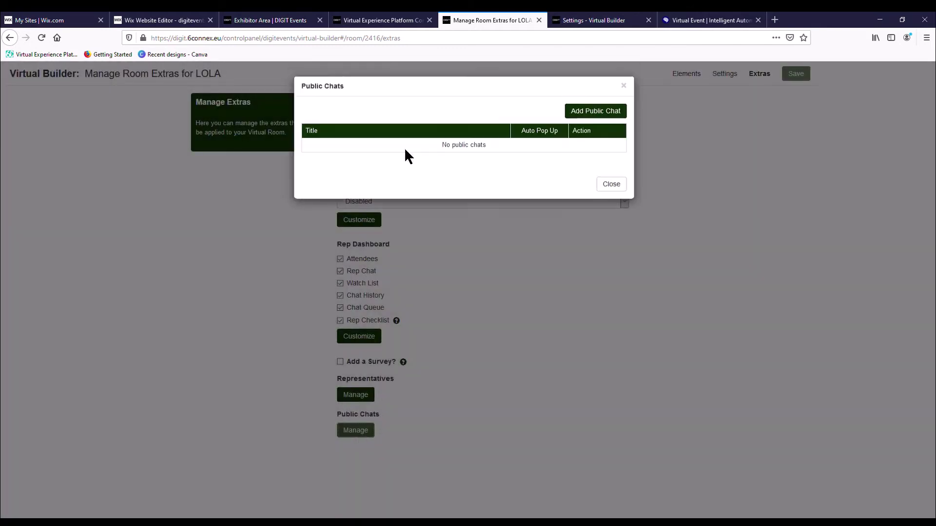
Add public chat 'LOLA CHAT' with pinned message 'Welcome to the LOLA CHAT' and close the list
click(607, 113)
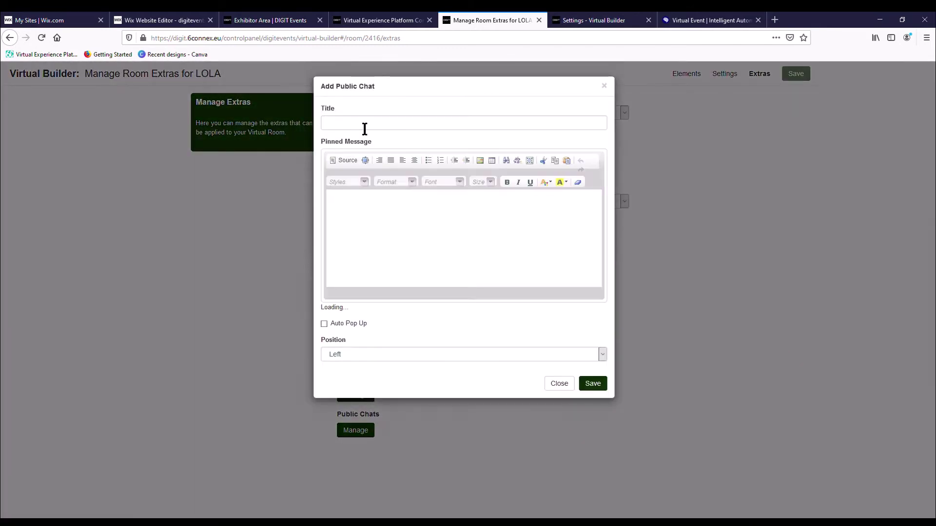
click(364, 125)
text(LO)
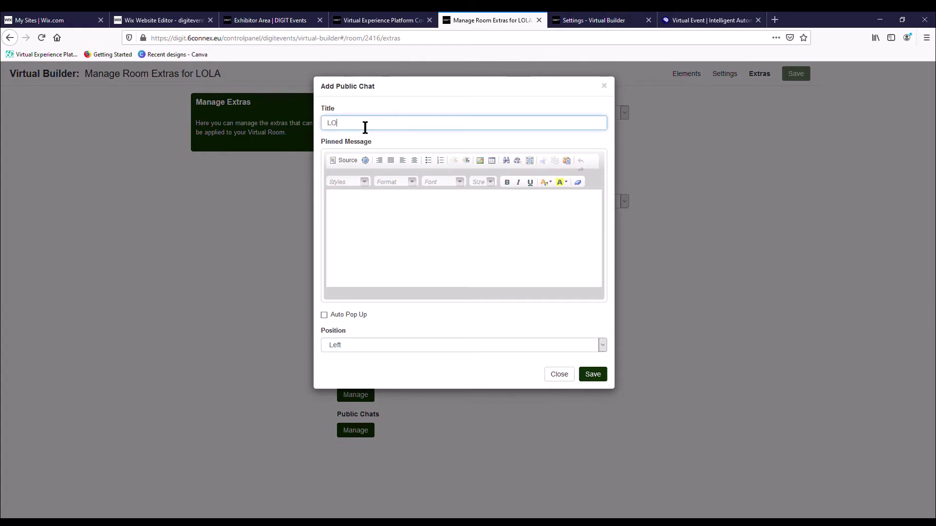
text(LA CHAT)
click(372, 242)
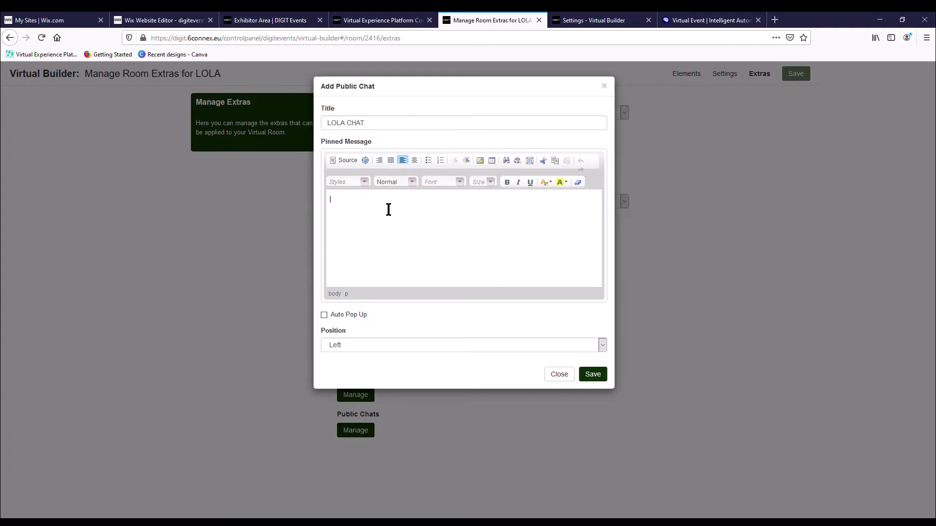
text(Welcome to the LOLA CHAT!)
click(592, 373)
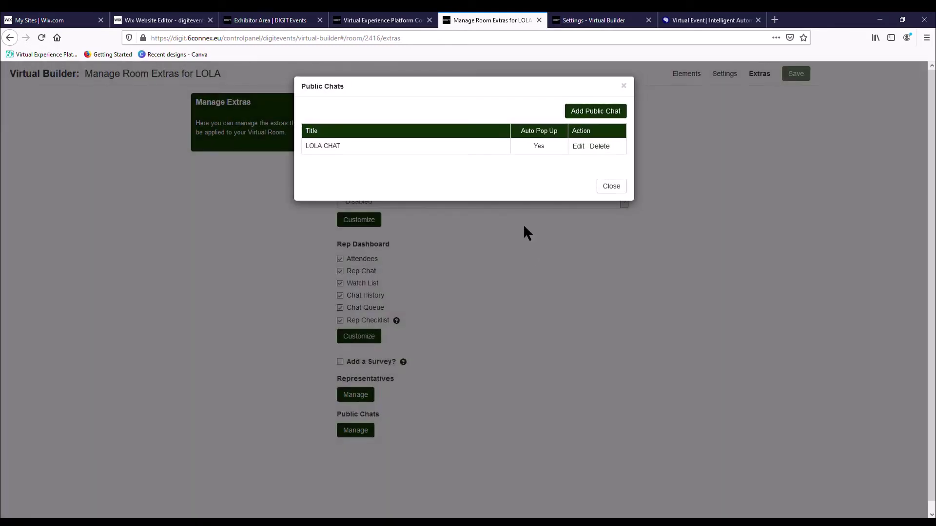
drag(302, 86, 394, 152)
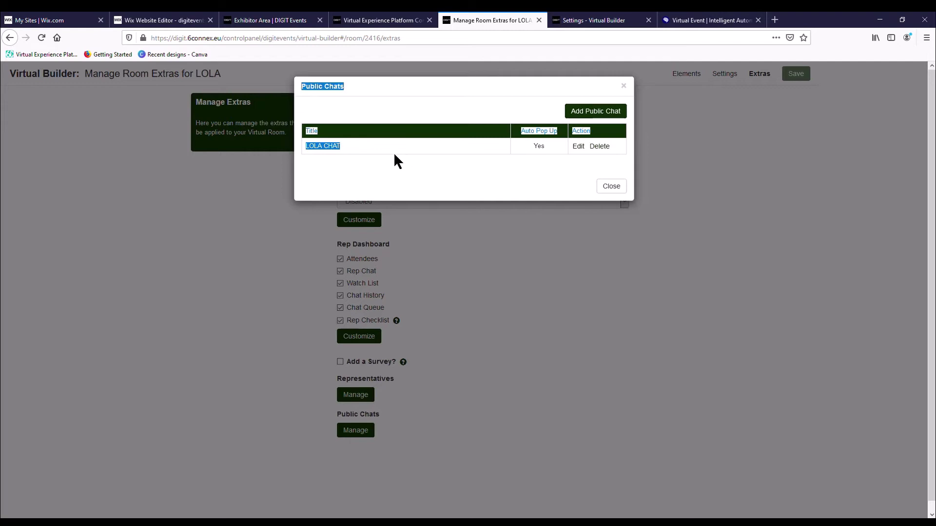
click(618, 188)
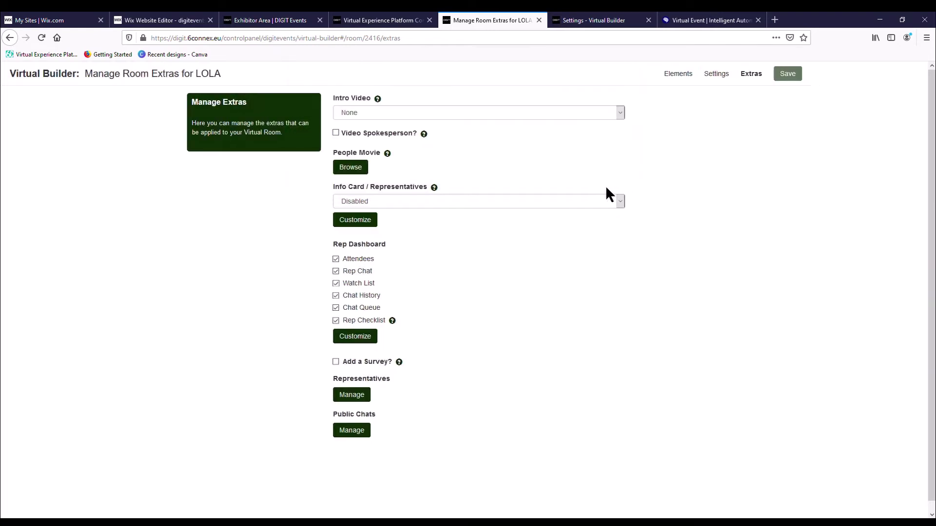
Give the CHAT element a 'LOLA CHAT' click action that auto-launches the LOLA CHAT public chat
click(688, 75)
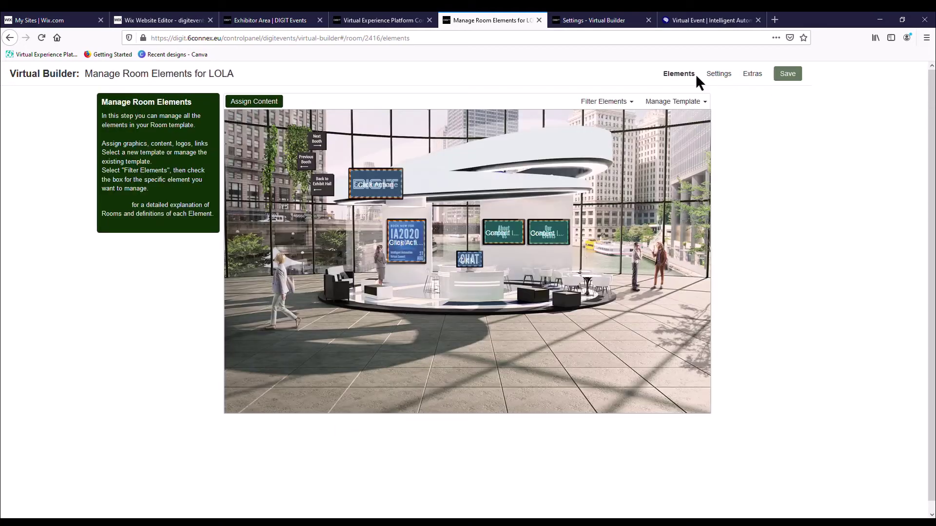
click(466, 263)
click(370, 125)
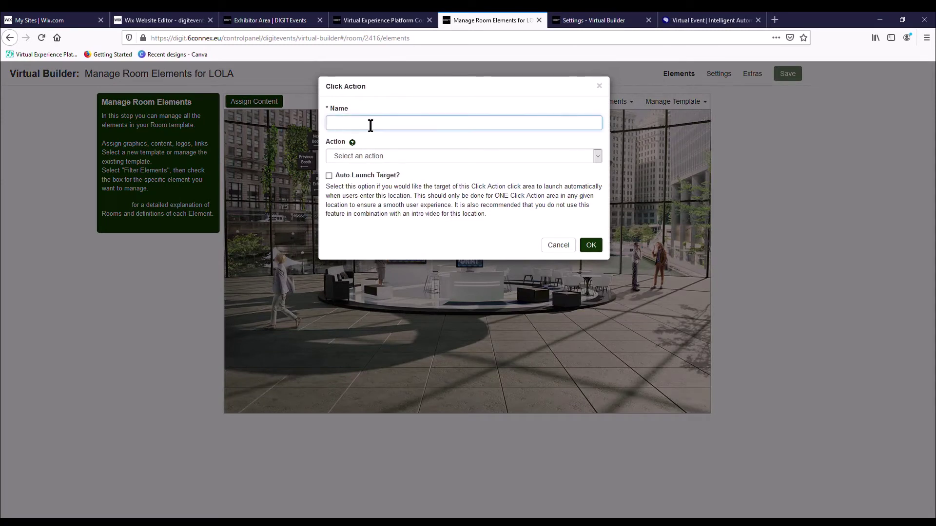
text(LOLA CHAT)
key(Tab)
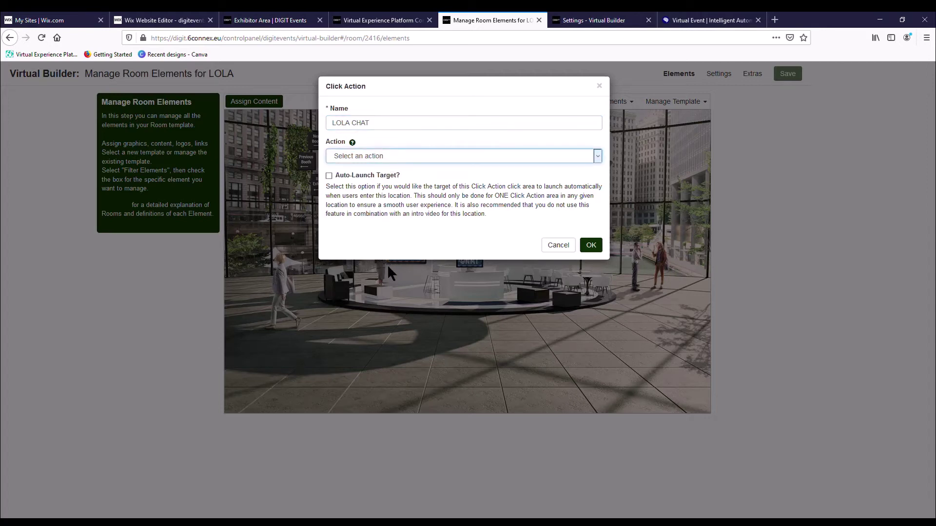
key(Down)
click(387, 190)
click(373, 203)
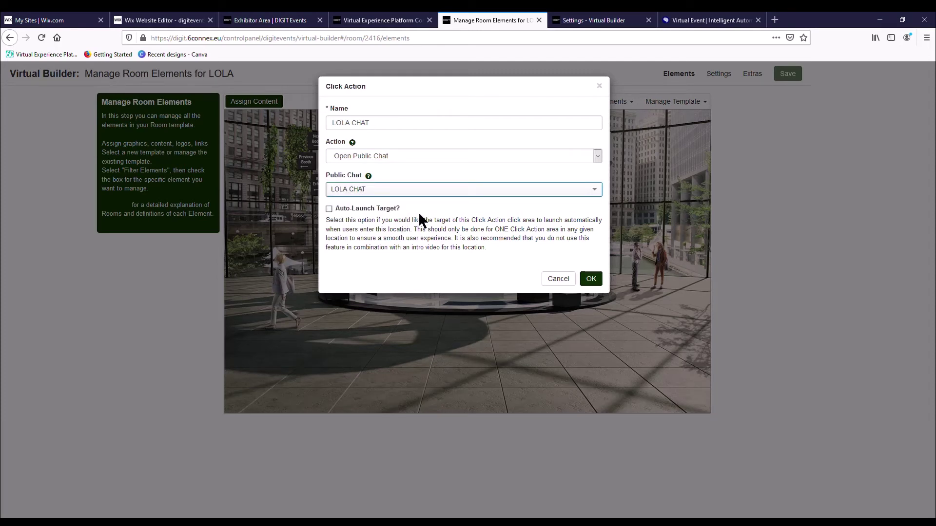
click(329, 209)
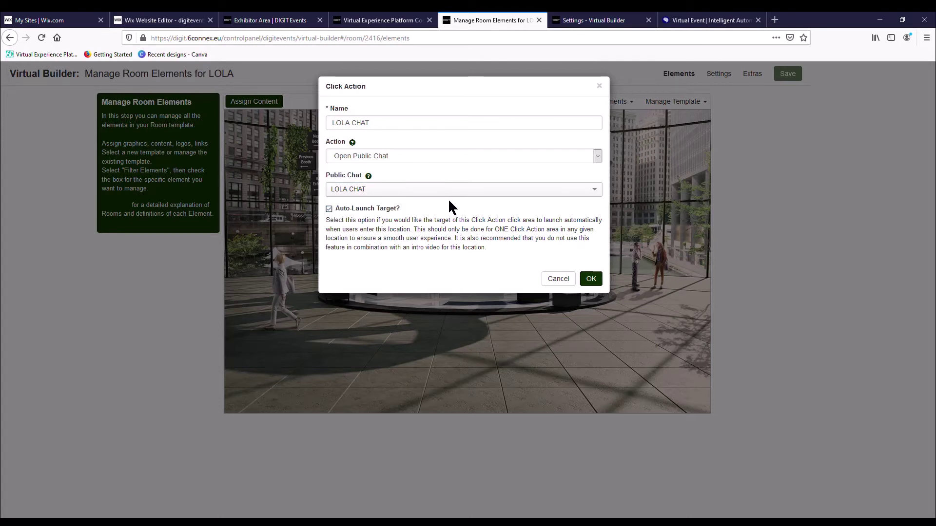
click(591, 279)
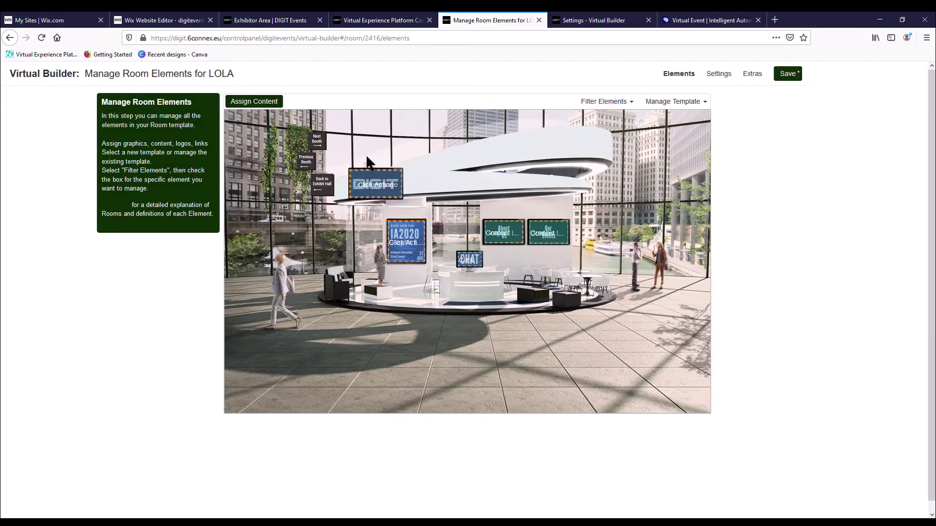
Hide and re-show the click action and content window overlays, then go to the room Settings
click(605, 101)
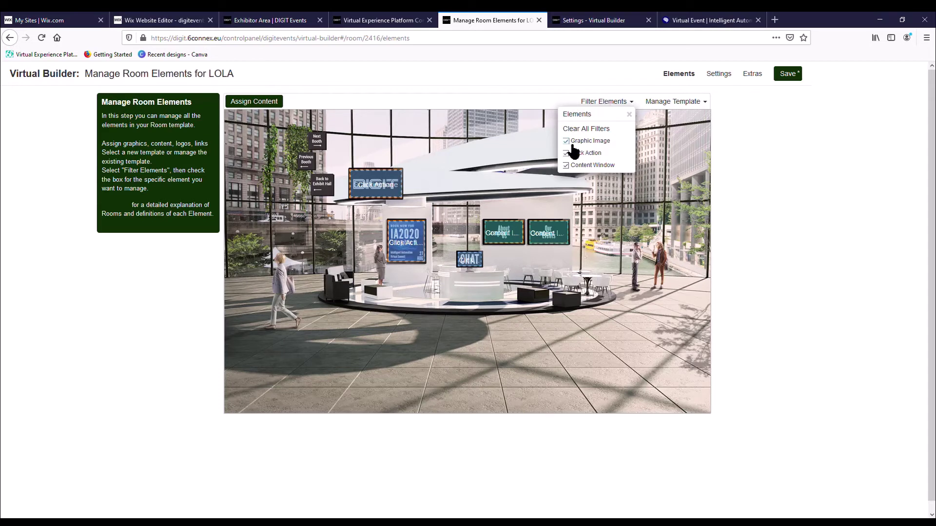
click(567, 153)
click(565, 165)
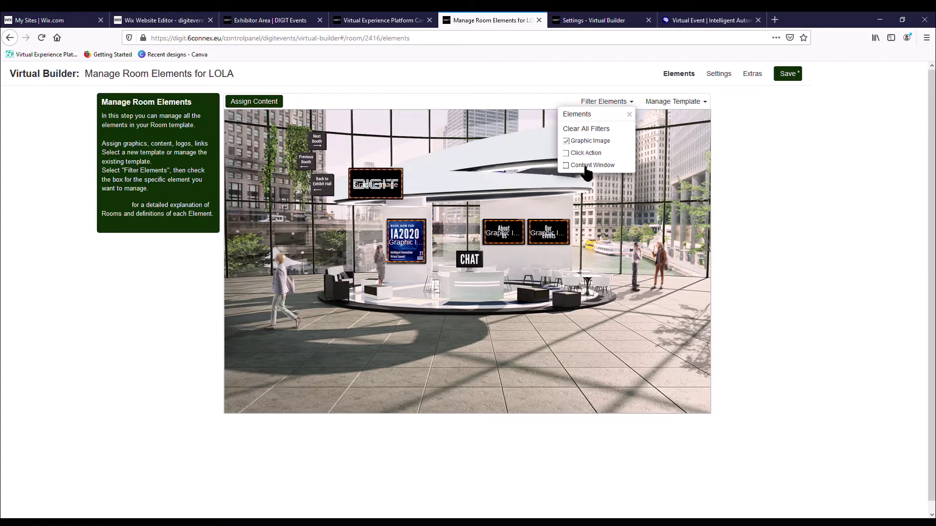
click(566, 153)
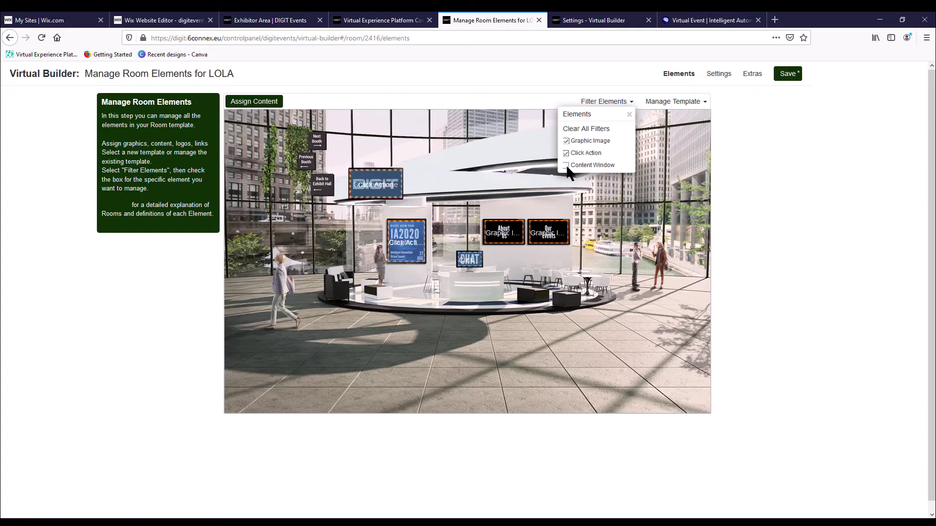
click(566, 166)
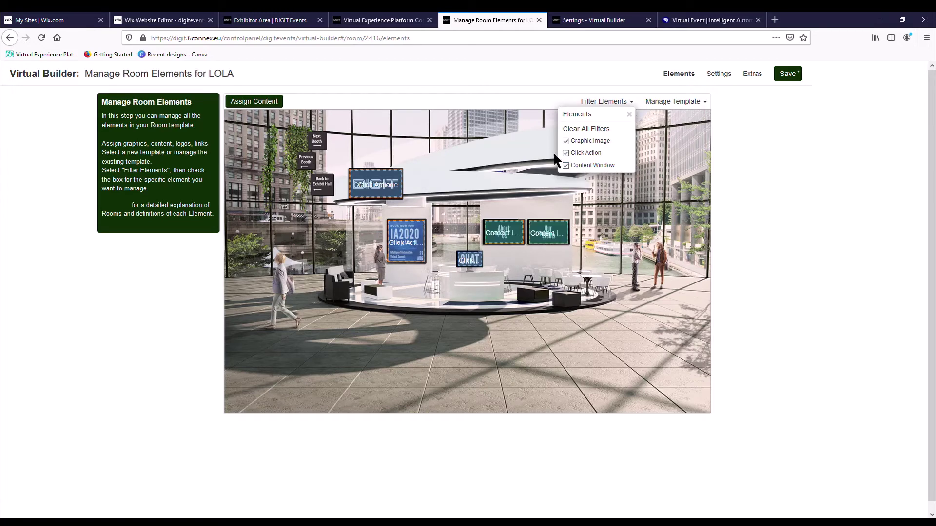
click(718, 73)
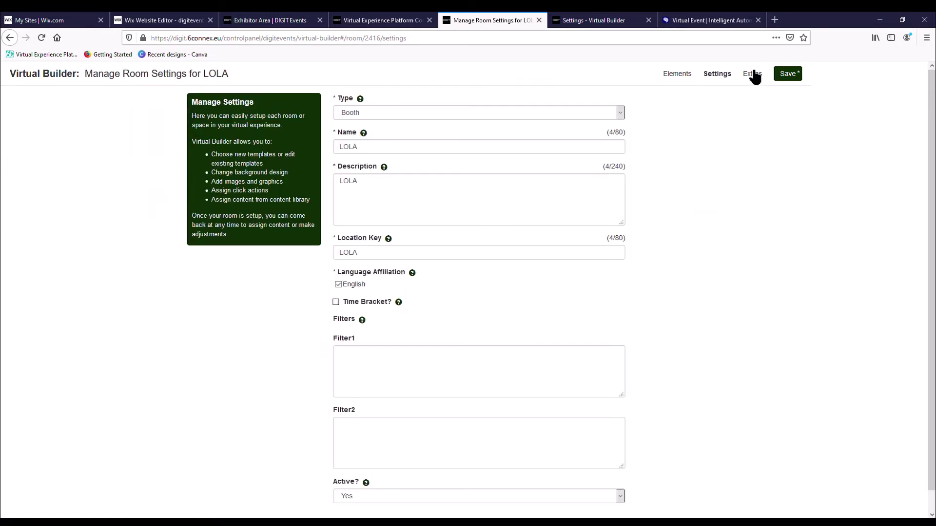
In Extras, keep intro video at None, set Info Card / Representatives to Enabled and customize it
click(753, 74)
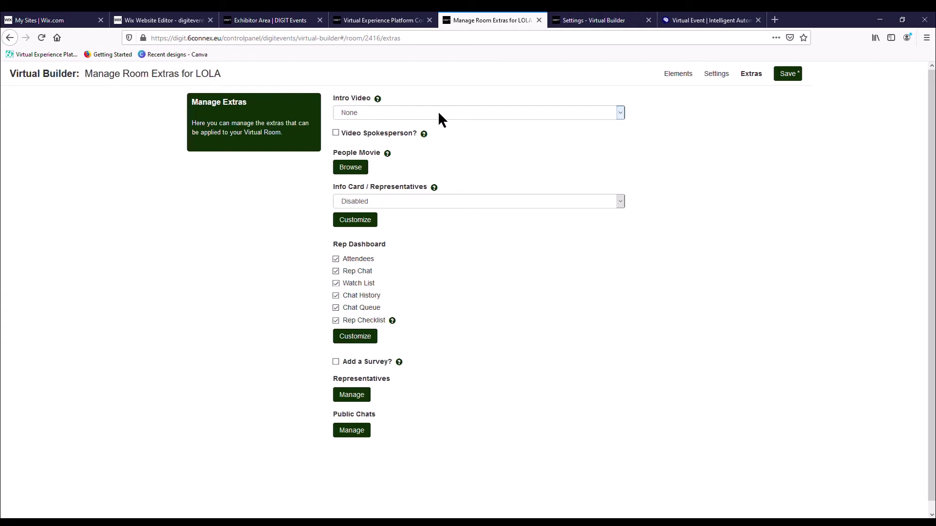
click(439, 113)
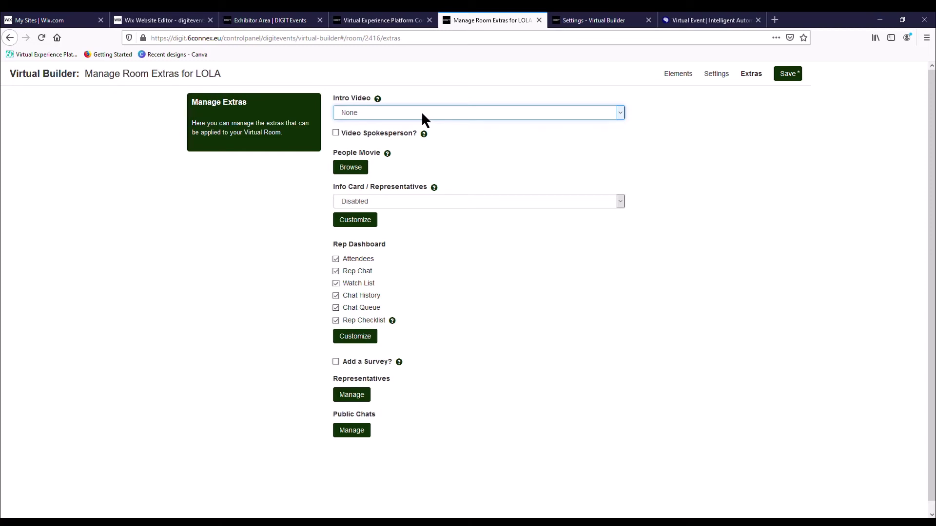
click(351, 126)
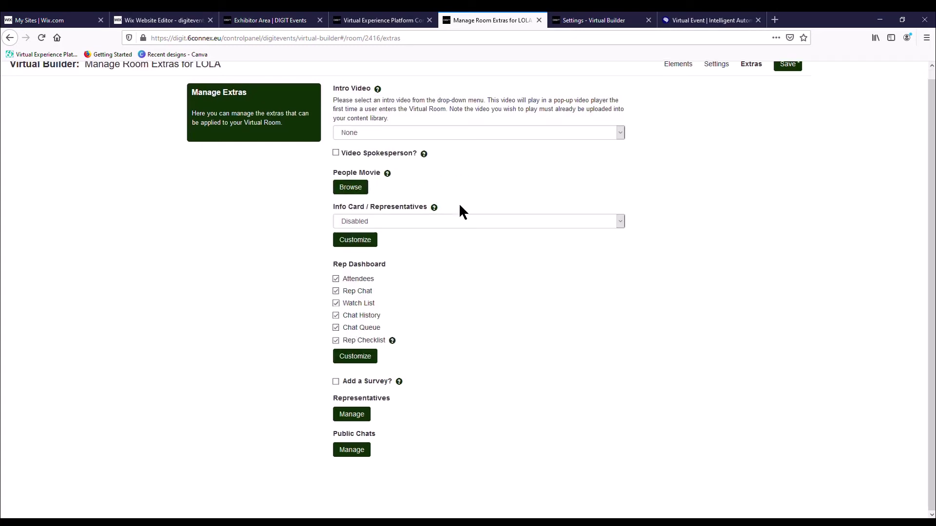
click(382, 218)
click(366, 232)
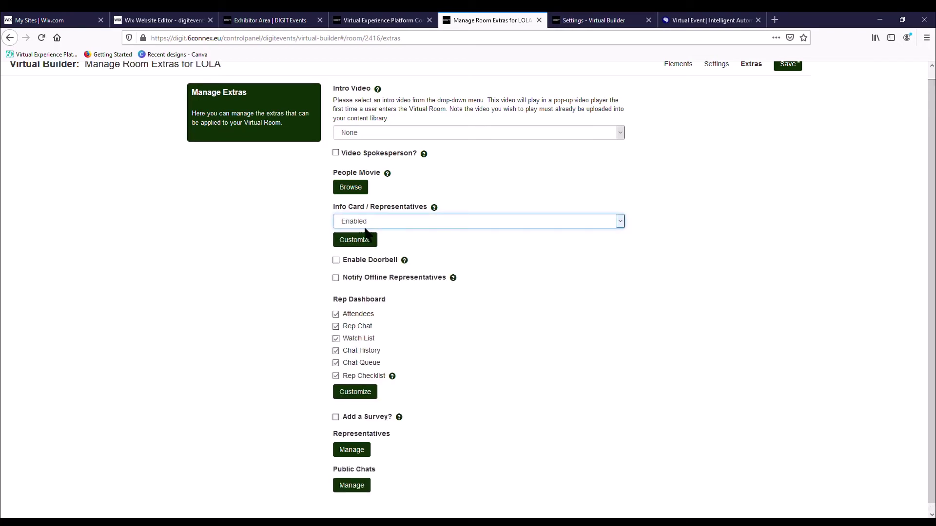
scroll(311, 206, down, 1)
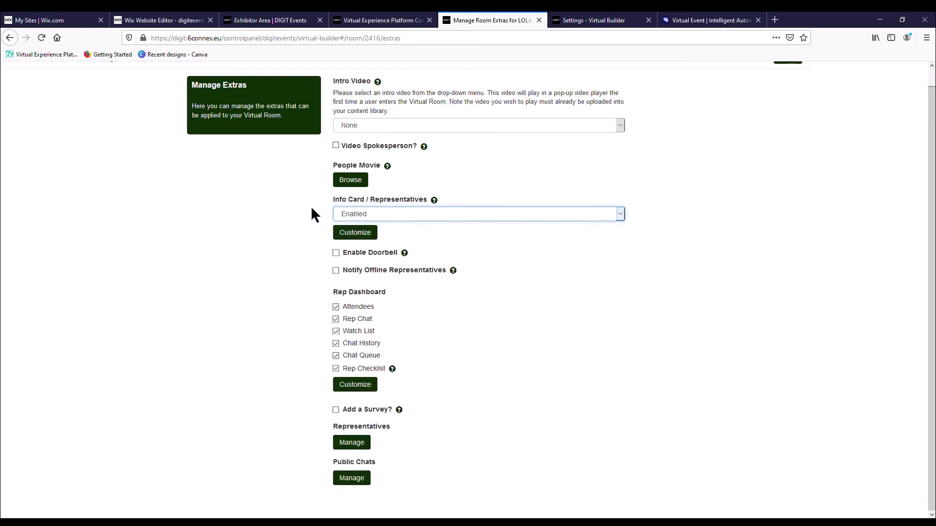
click(374, 236)
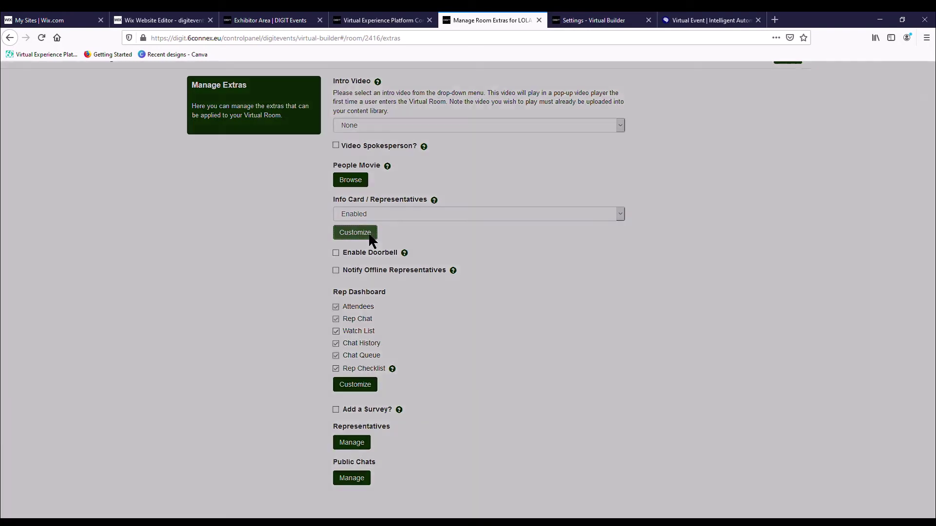
Title the Info Card 'About Us' with 'LOLA' in both descriptions and confirm it
click(409, 129)
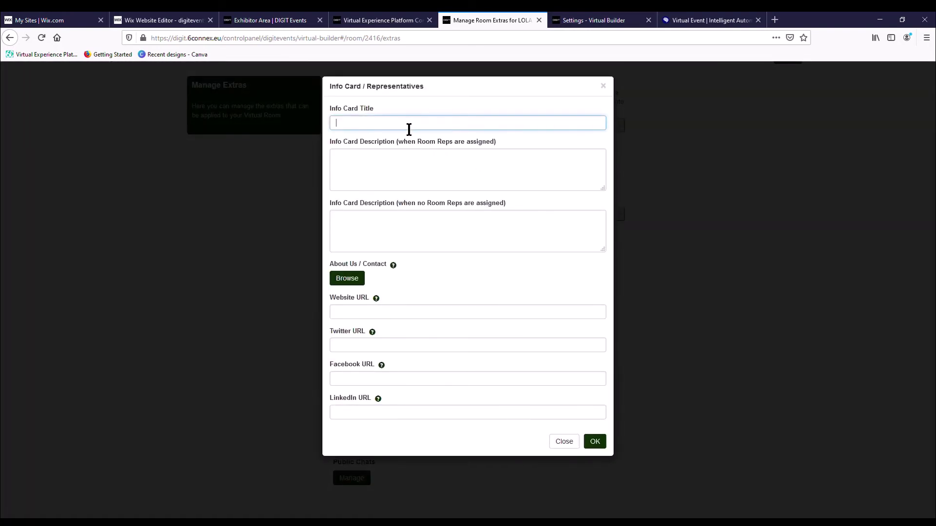
text(About Us)
click(397, 160)
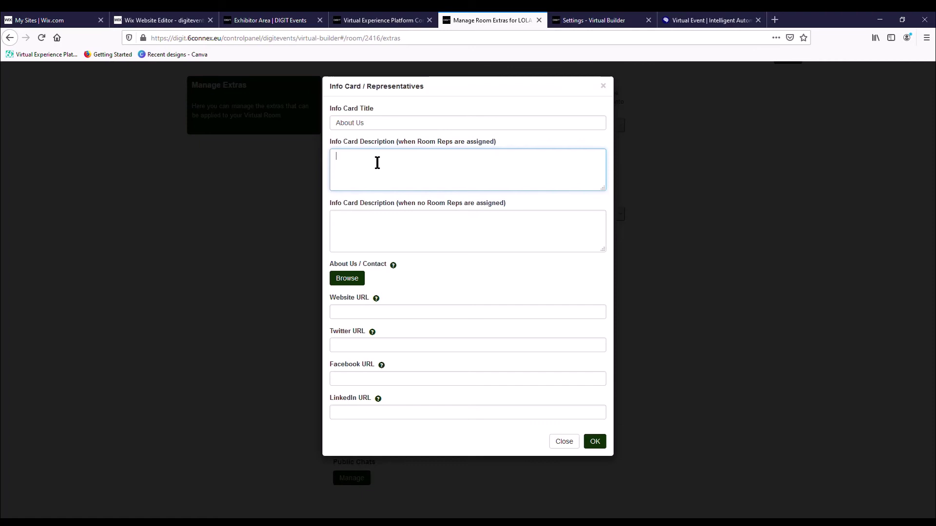
text(LOLA)
click(380, 221)
text(LOLA)
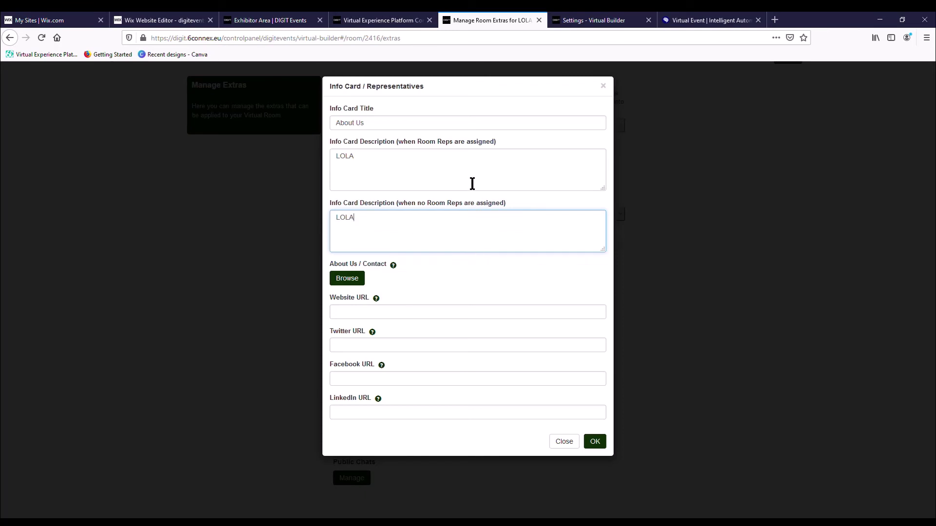
click(352, 282)
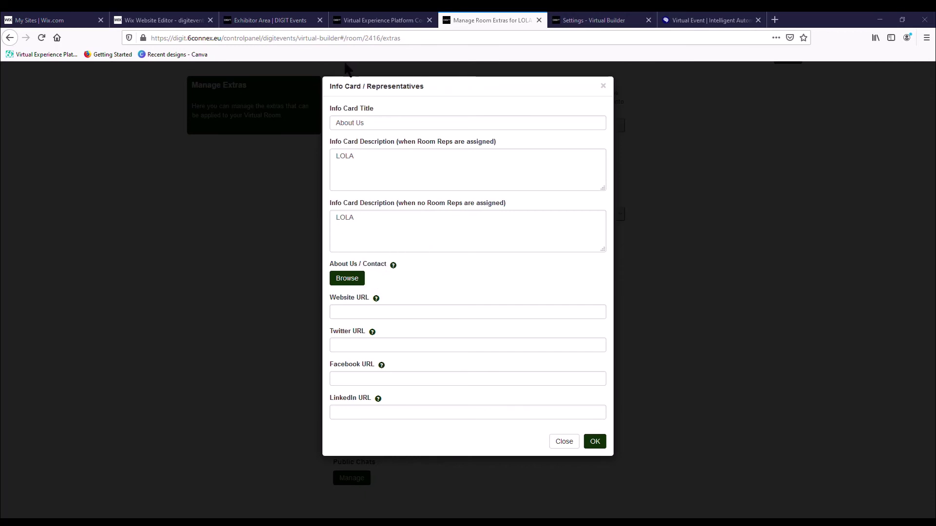
click(405, 312)
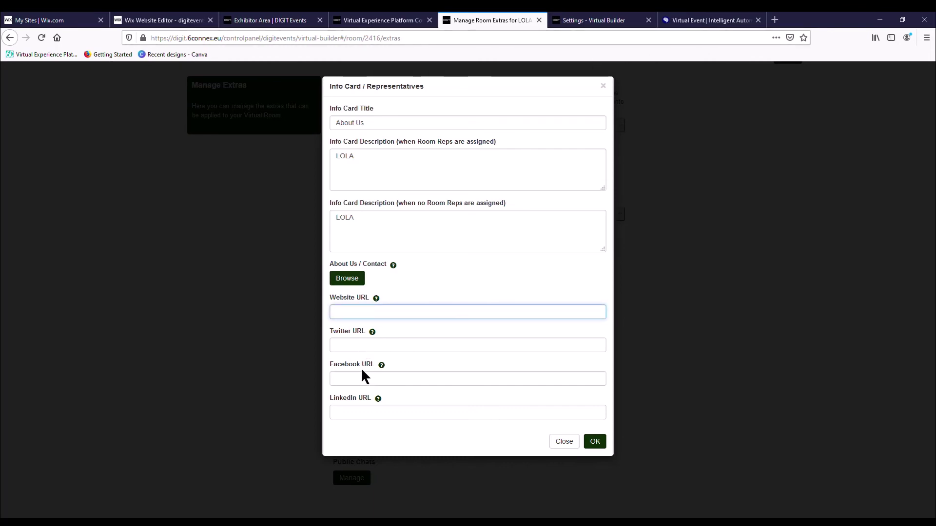
click(595, 442)
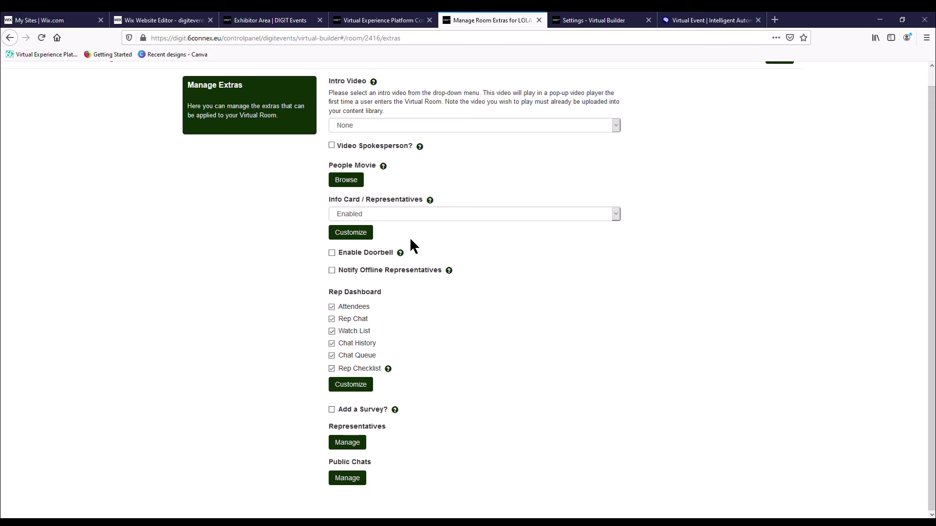
Turn on Notify Offline Representatives and turn off the Rep Checklist
click(450, 271)
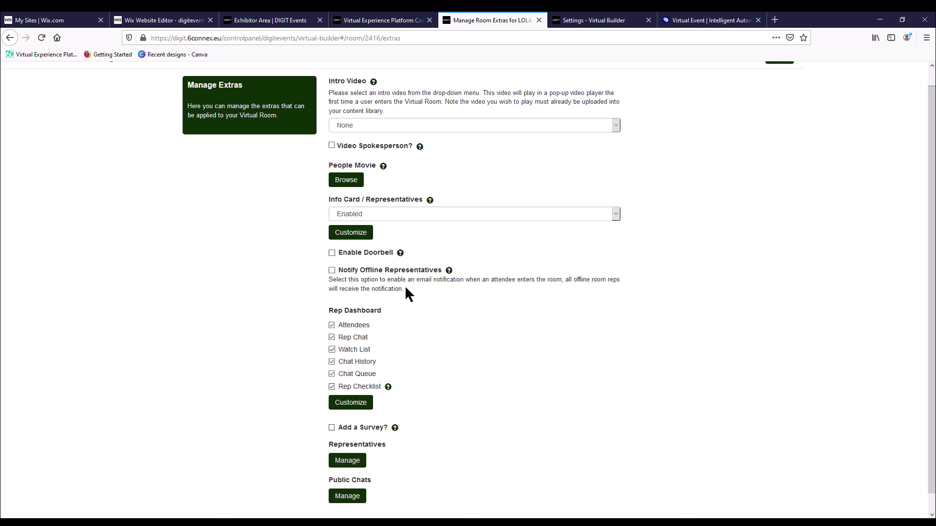
click(332, 270)
scroll(435, 282, down, 1)
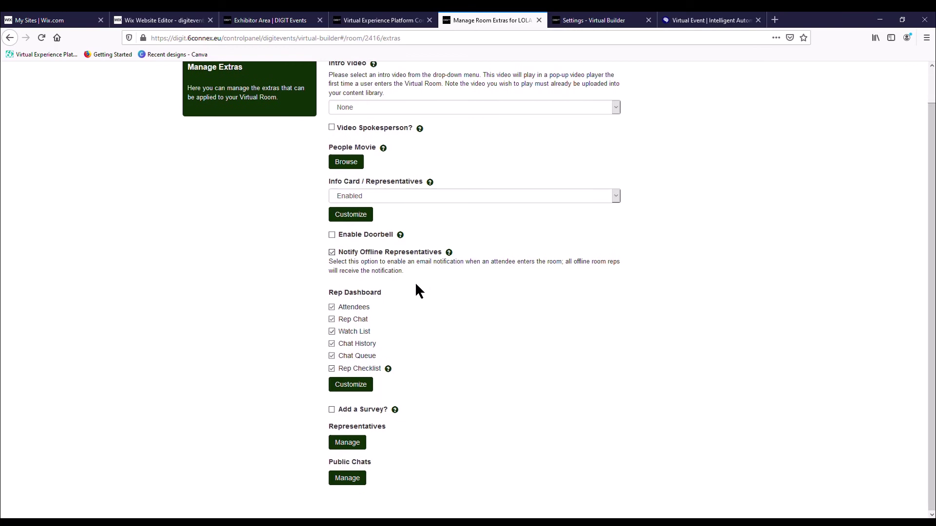
click(332, 369)
Review the Search, Upload CSV and Direct Input representative options, then close without adding anyone
click(365, 444)
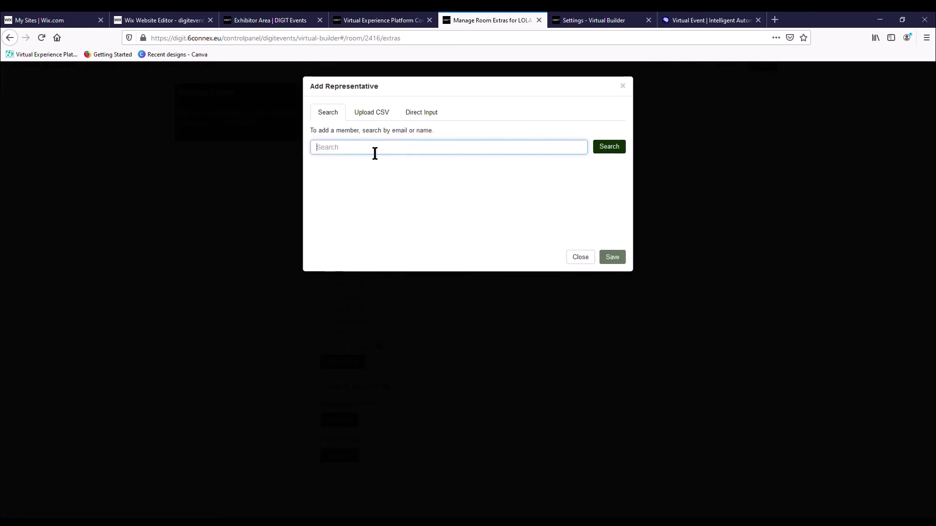
click(369, 112)
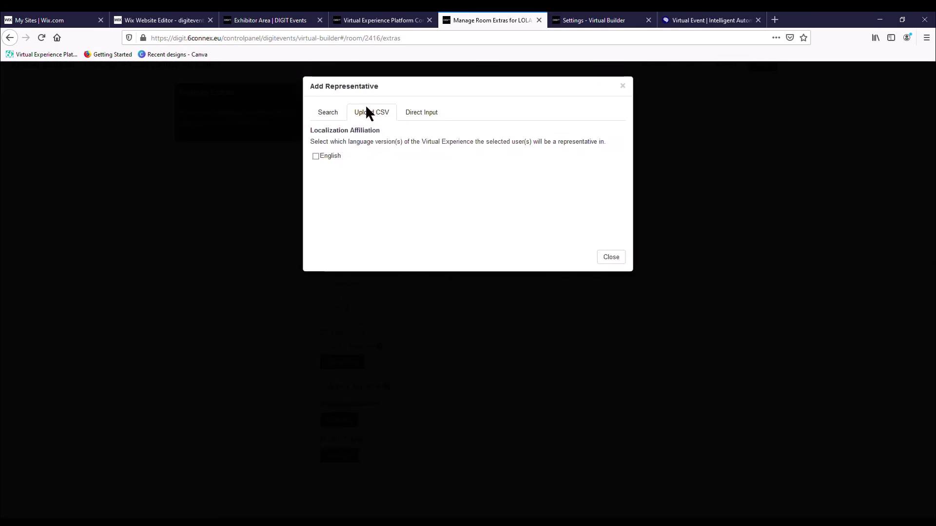
click(334, 115)
click(419, 112)
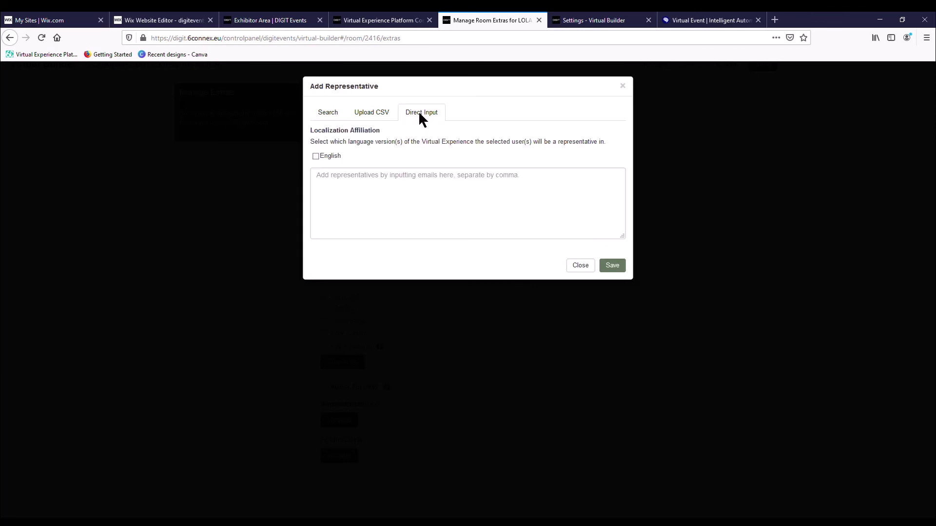
click(330, 112)
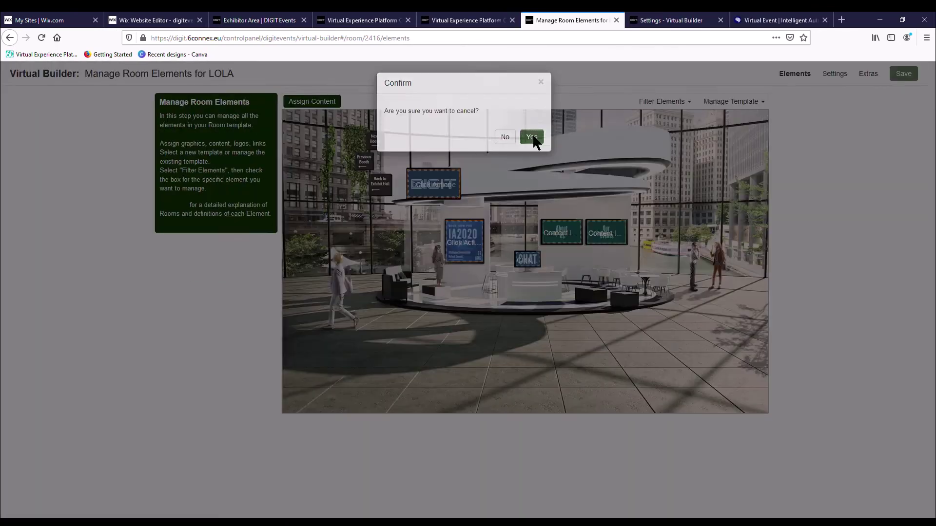
click(534, 140)
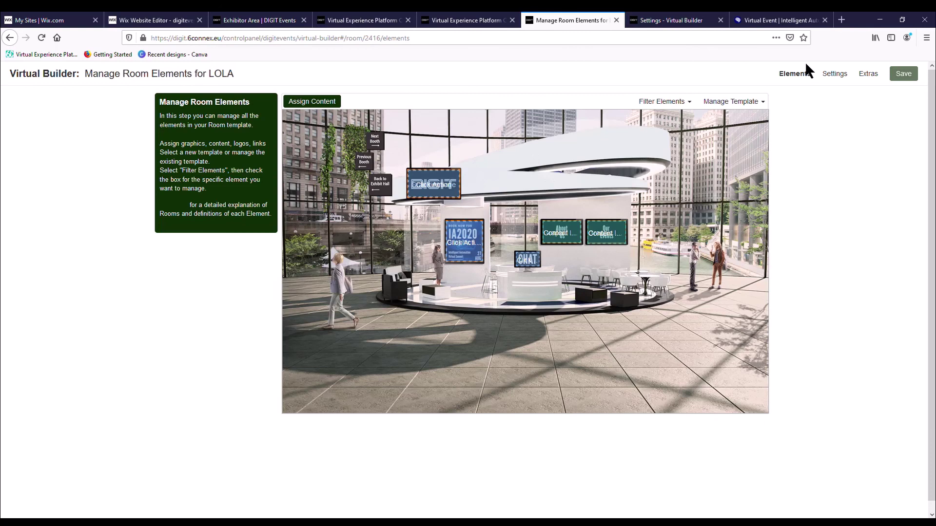
click(836, 75)
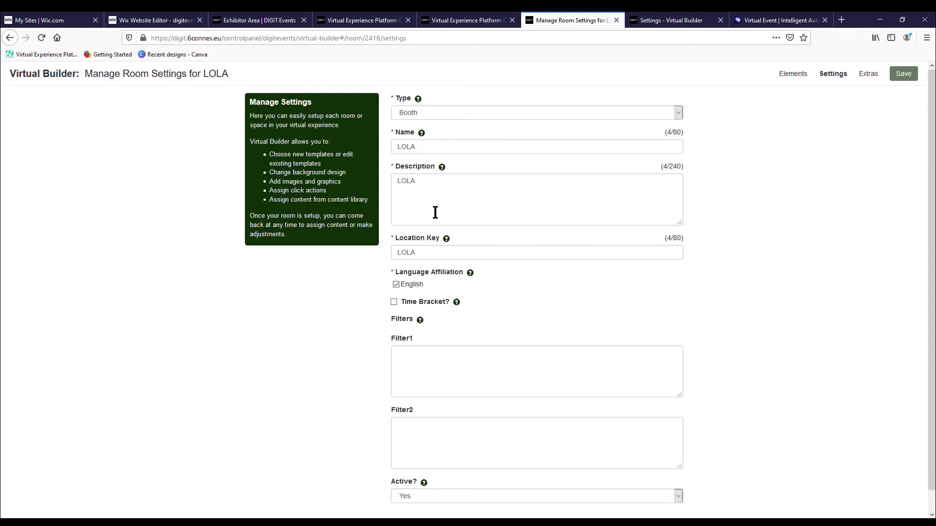
double_click(454, 198)
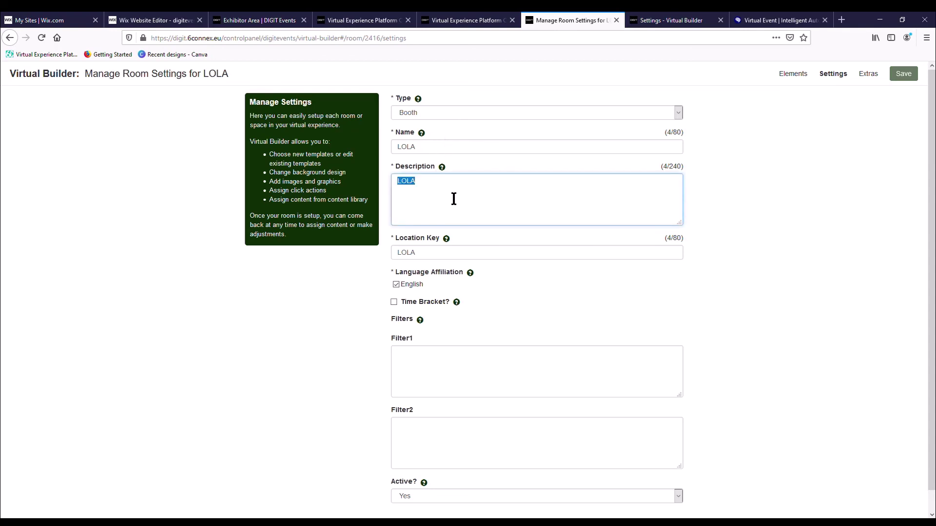
click(431, 189)
scroll(478, 199, down, 1)
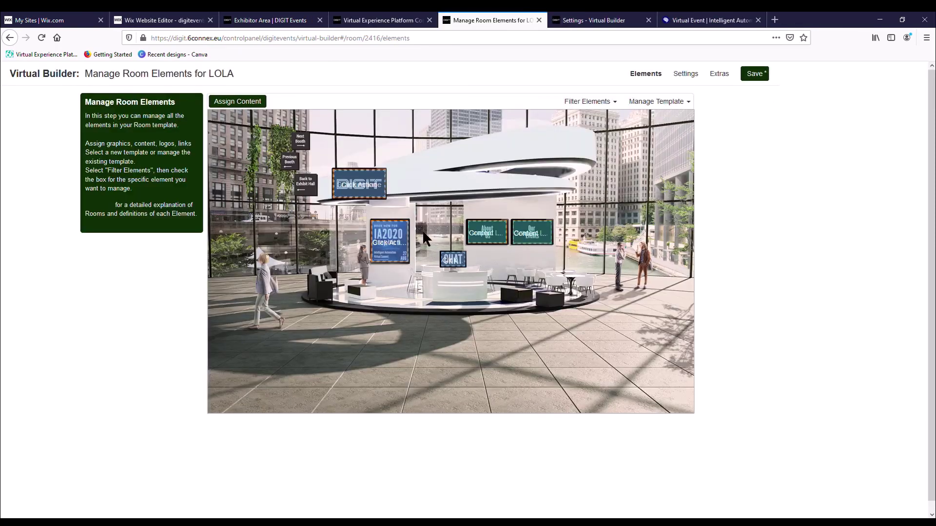
Save all LOLA booth changes, dismiss the success message and close the builder tab
click(767, 74)
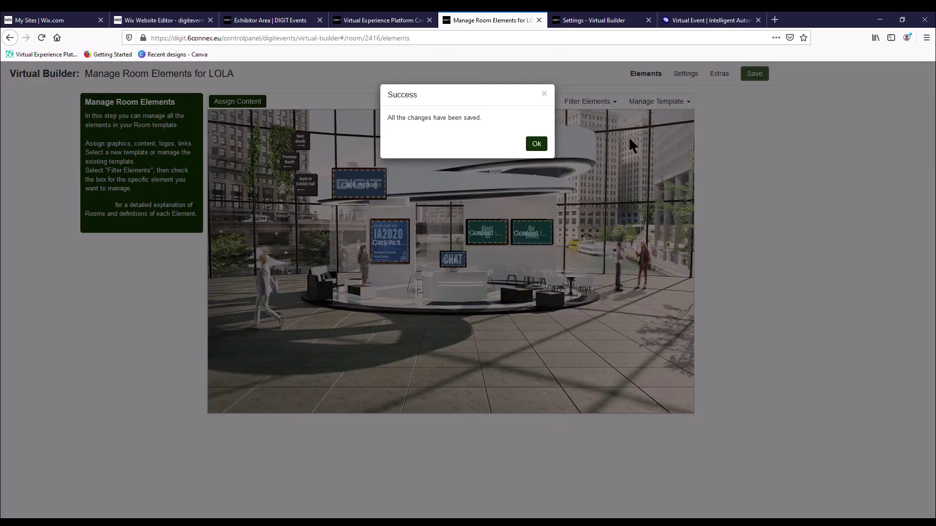
click(545, 144)
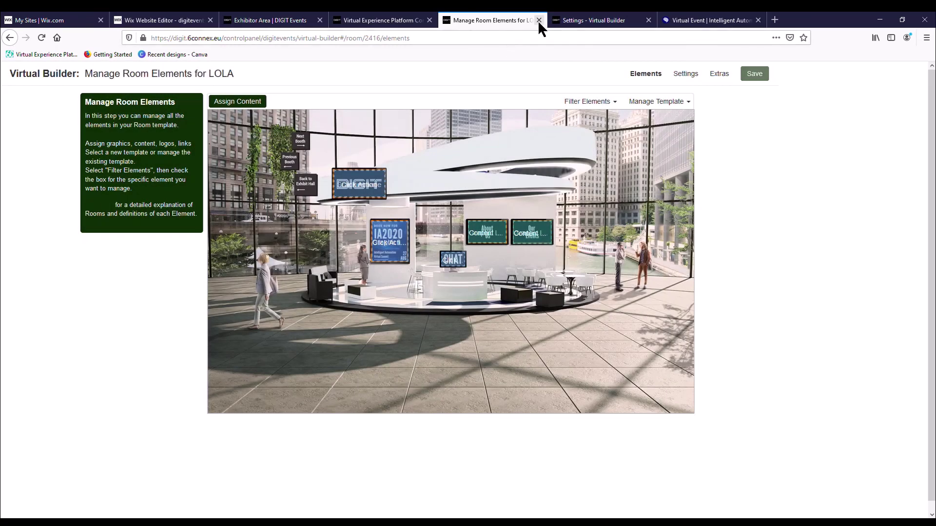
click(539, 20)
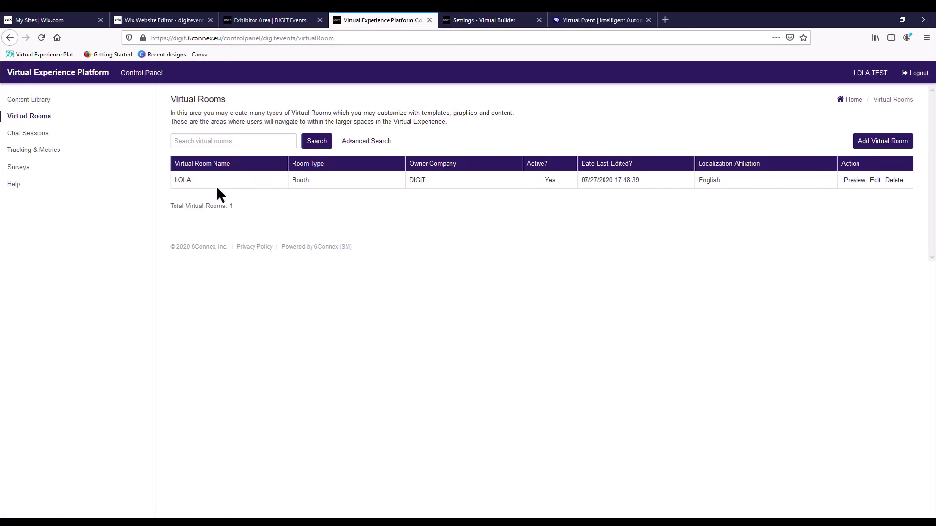